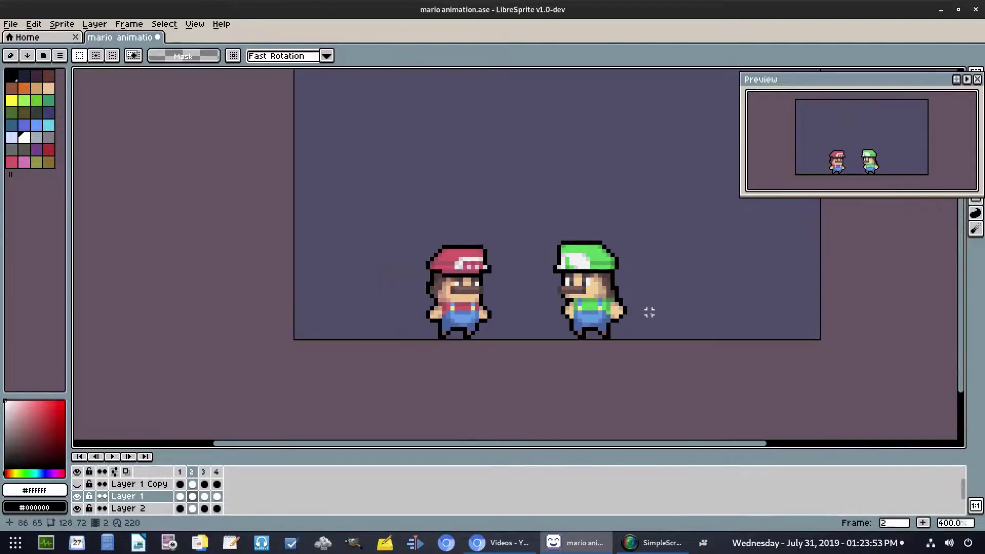
On frame 1, hide Layer 1 and make Layer 1 Copy visible
drag(649, 312, 558, 365)
key(Left)
drag(417, 351, 420, 337)
click(78, 497)
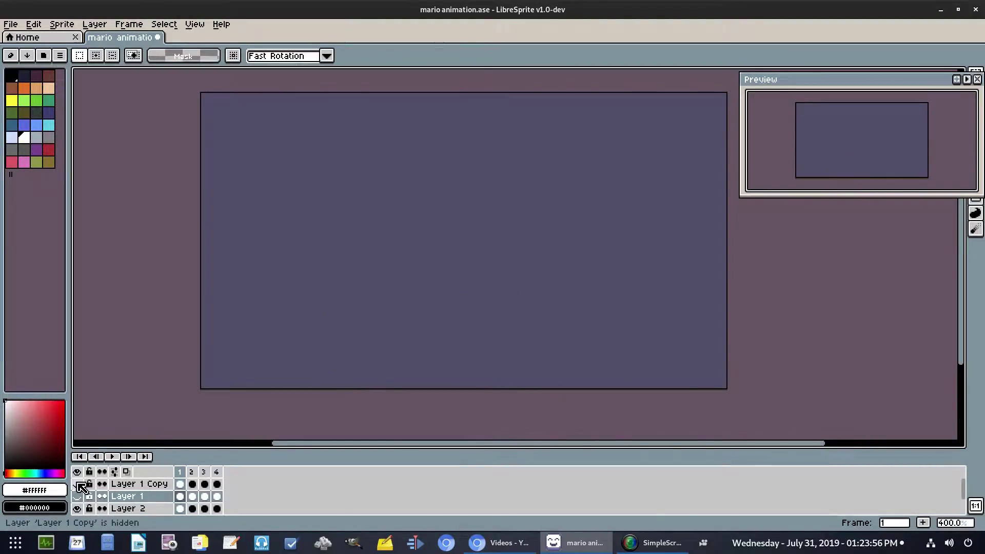
click(77, 484)
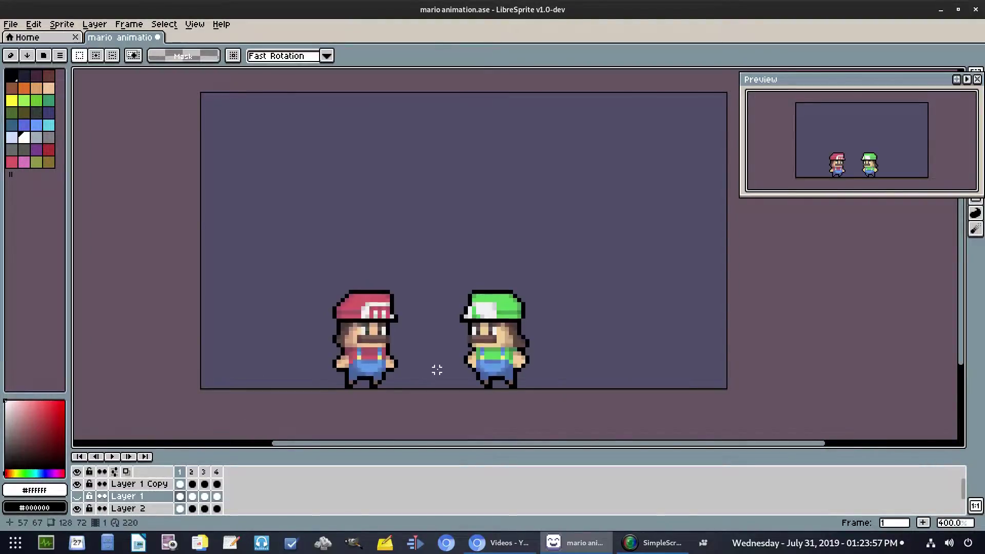
Play the animation, enlarge the timeline slightly, and examine both characters across the frames of Layer 1 Copy
click(113, 456)
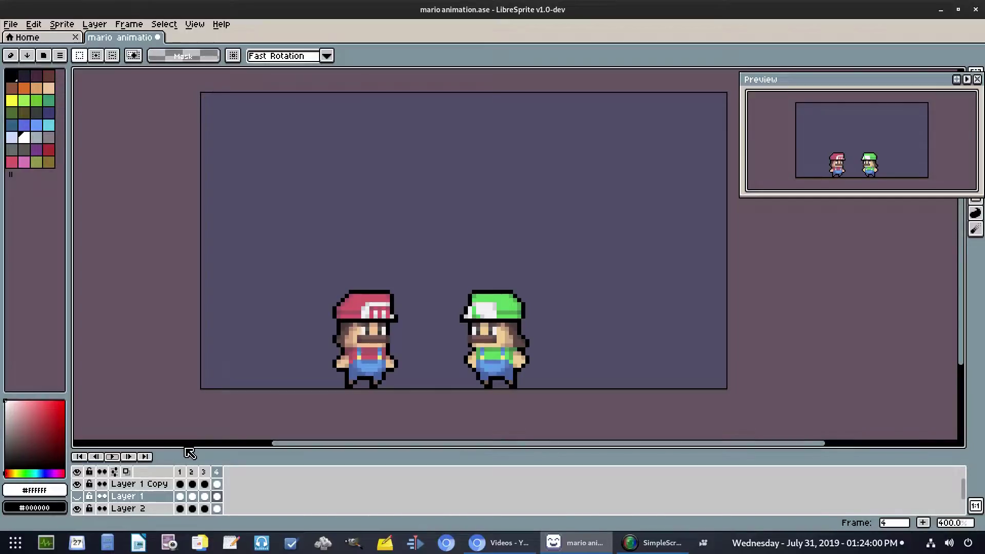
drag(188, 449, 188, 436)
scroll(433, 345, up, 2)
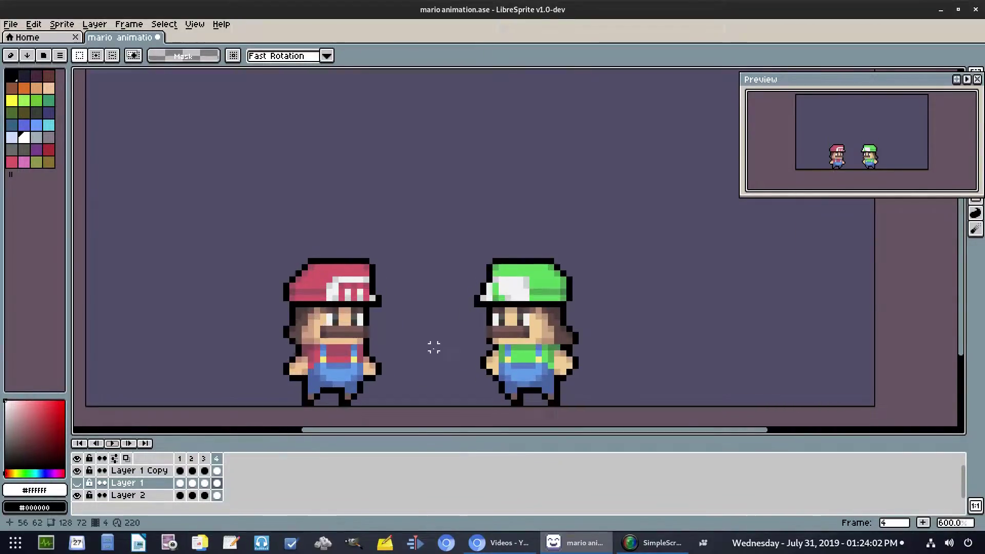
scroll(473, 283, up, 1)
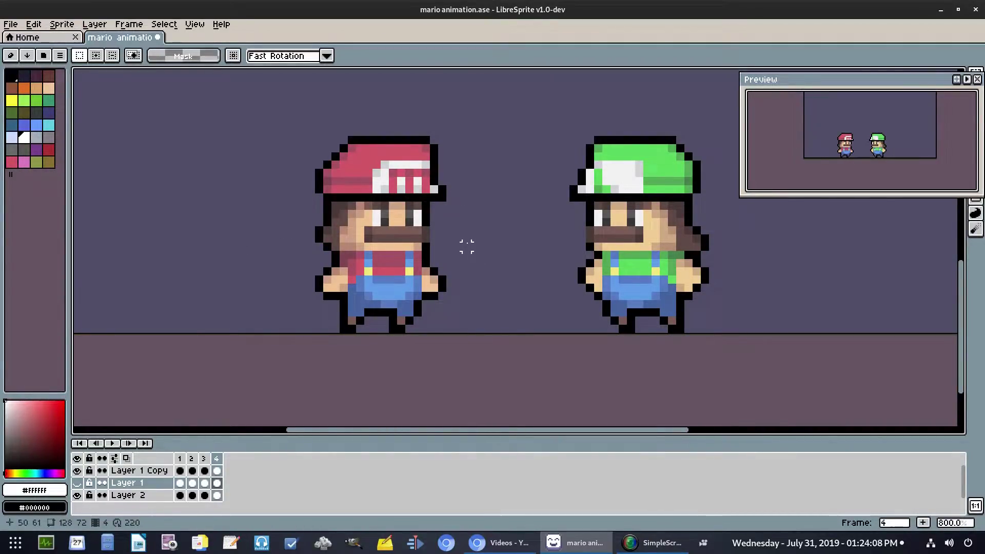
scroll(434, 281, up, 1)
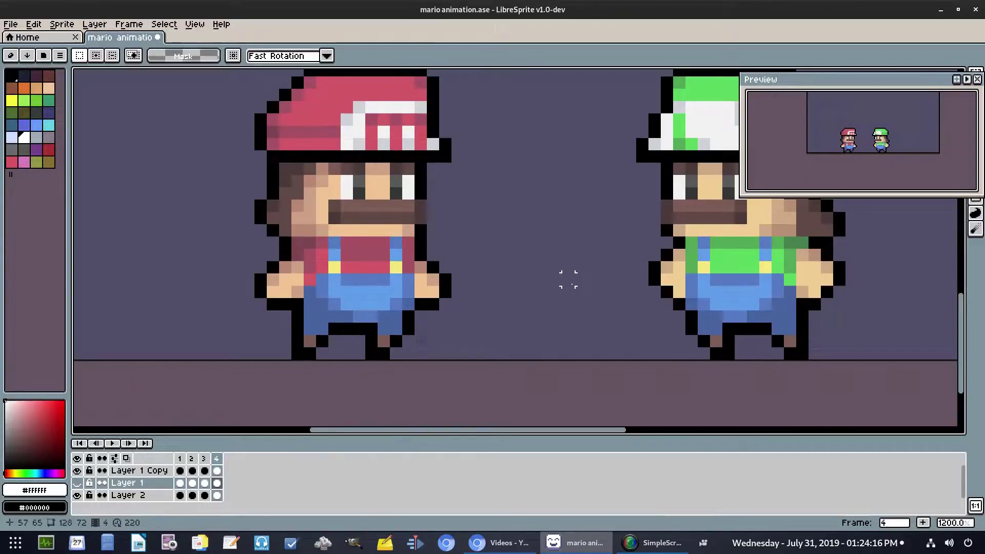
drag(580, 281, 552, 303)
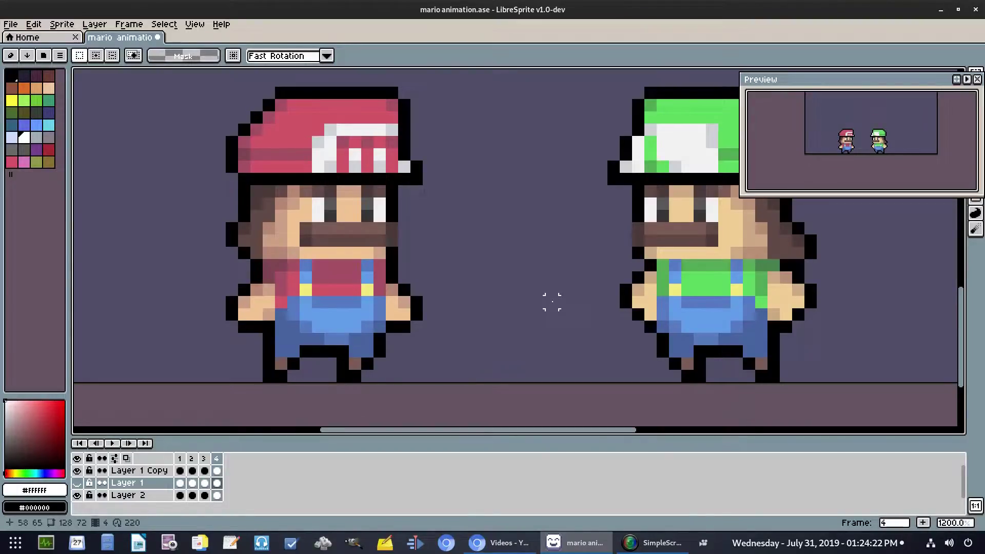
drag(515, 303, 525, 303)
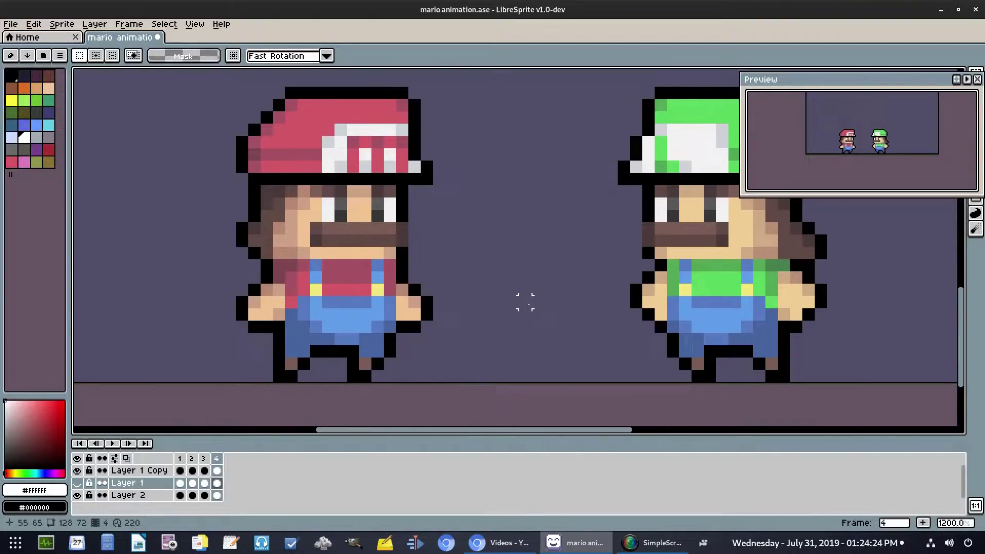
key(Right)
key(Right)
key(Left)
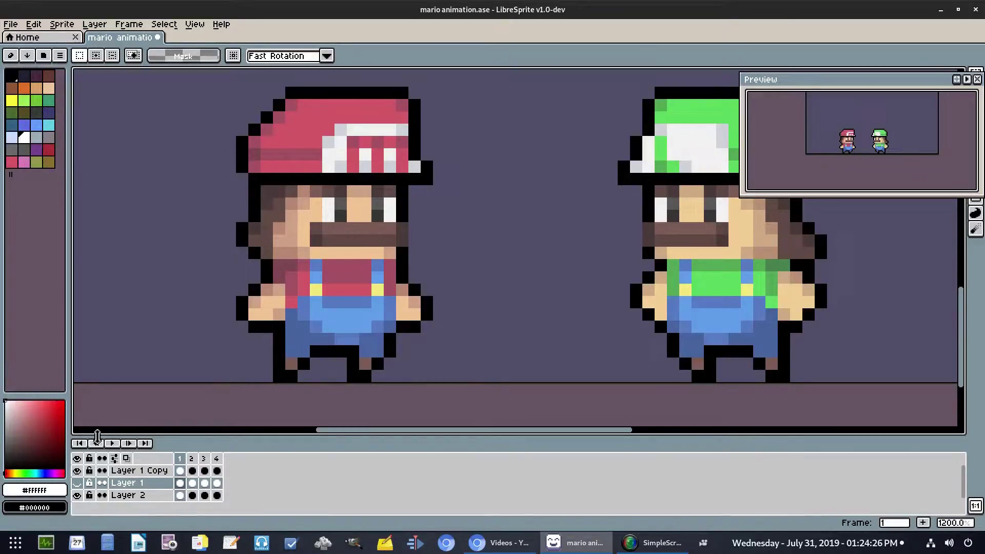
Show Layer 1 in place of Layer 1 Copy and step through its frames to examine the finished motion
click(77, 482)
click(78, 470)
key(Right)
key(Right)
key(Right)
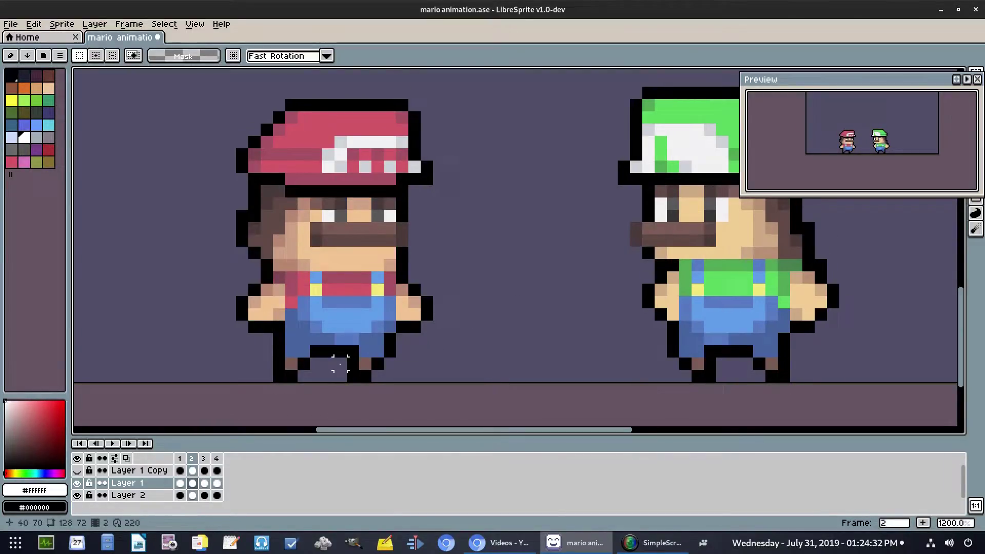
Hide Layer 1, show Layer 1 Copy again, and select its cel at frame 1
click(77, 483)
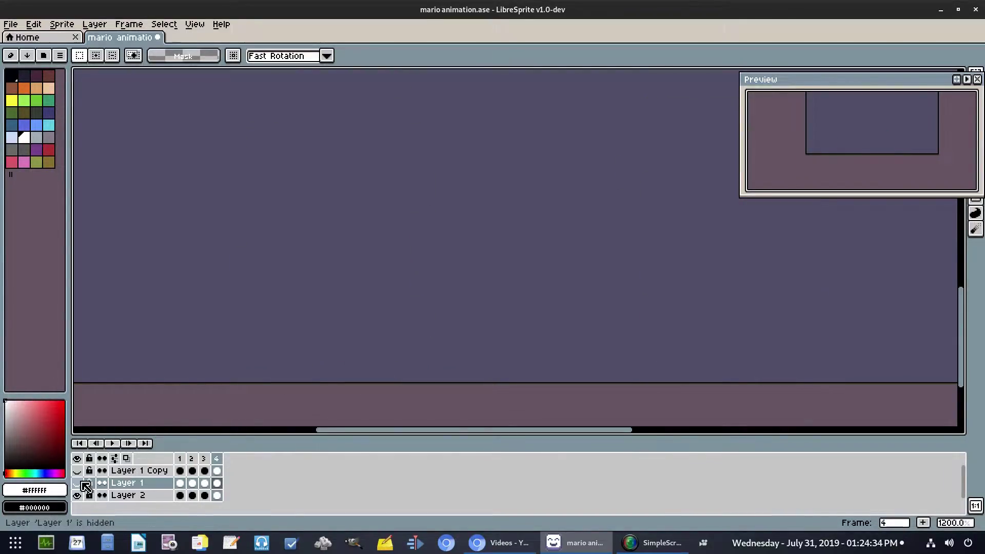
click(77, 470)
click(179, 470)
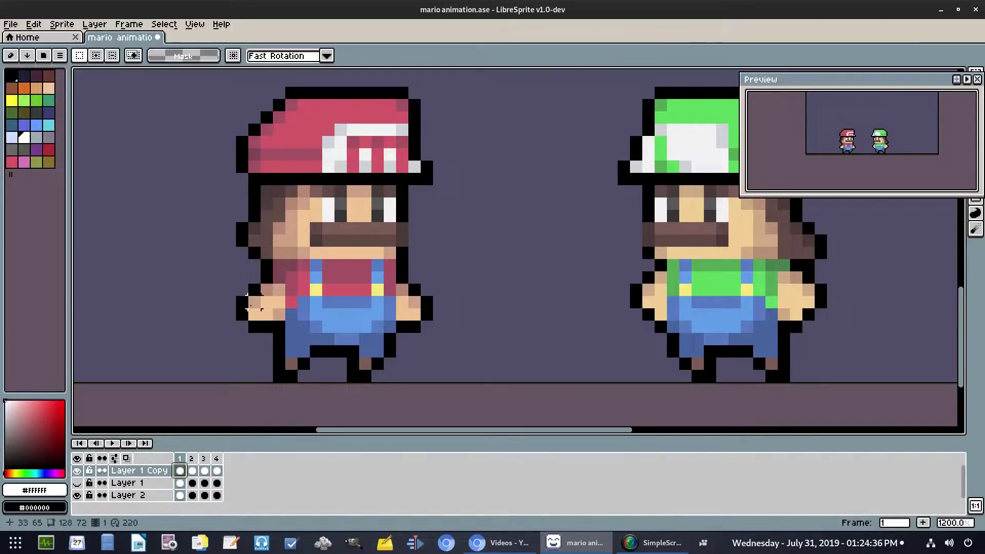
scroll(257, 307, up, 1)
drag(252, 305, 270, 301)
scroll(336, 308, down, 3)
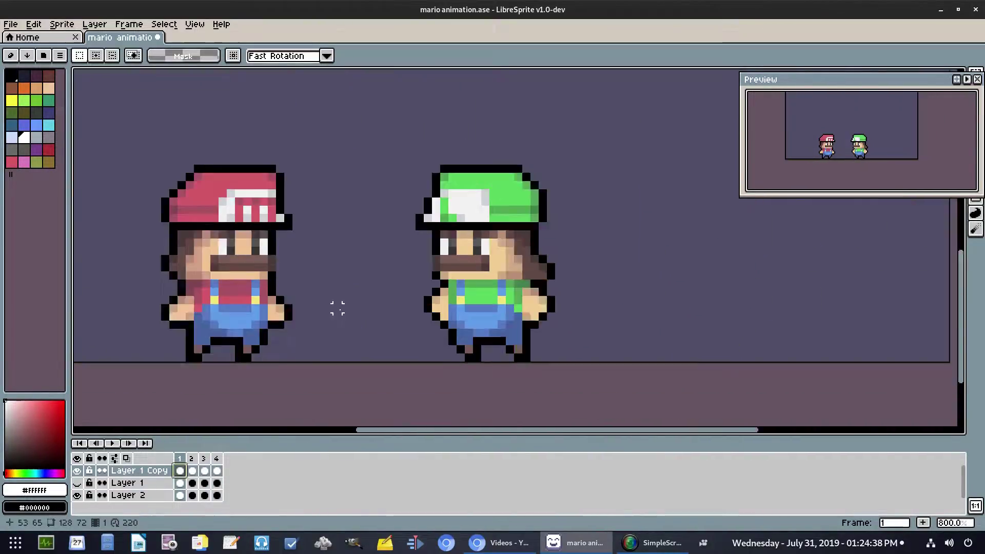
scroll(426, 97, up, 2)
drag(427, 85, 582, 352)
click(164, 24)
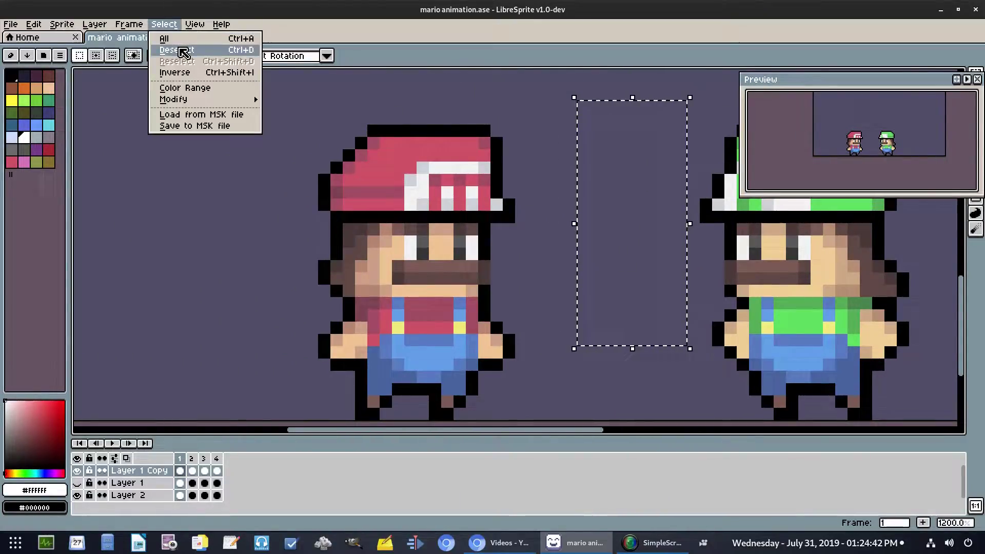
click(177, 49)
Move the preview window clear of the tools, and raise both of Mario's hands by one pixel on frame 2 of Layer 1 Copy
scroll(354, 309, up, 1)
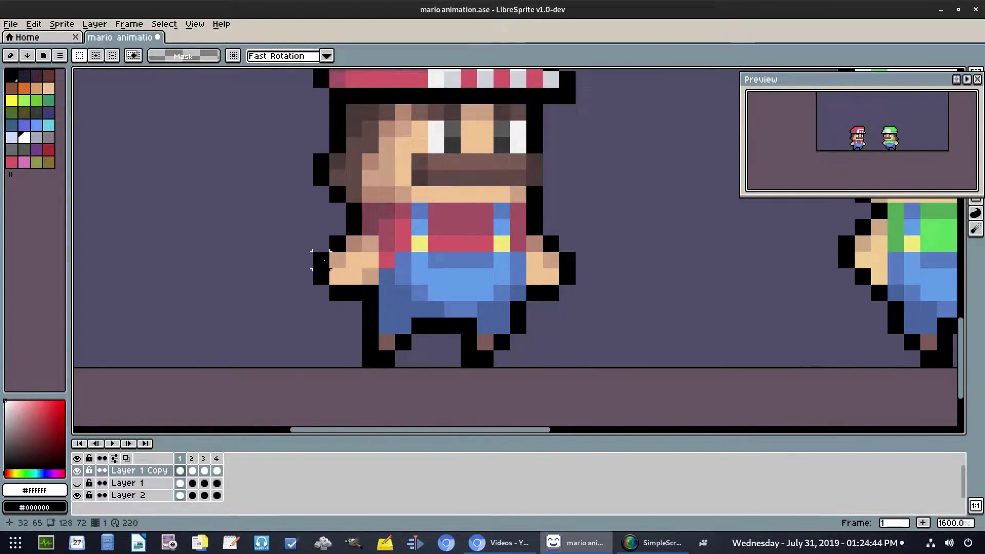
drag(321, 243, 372, 294)
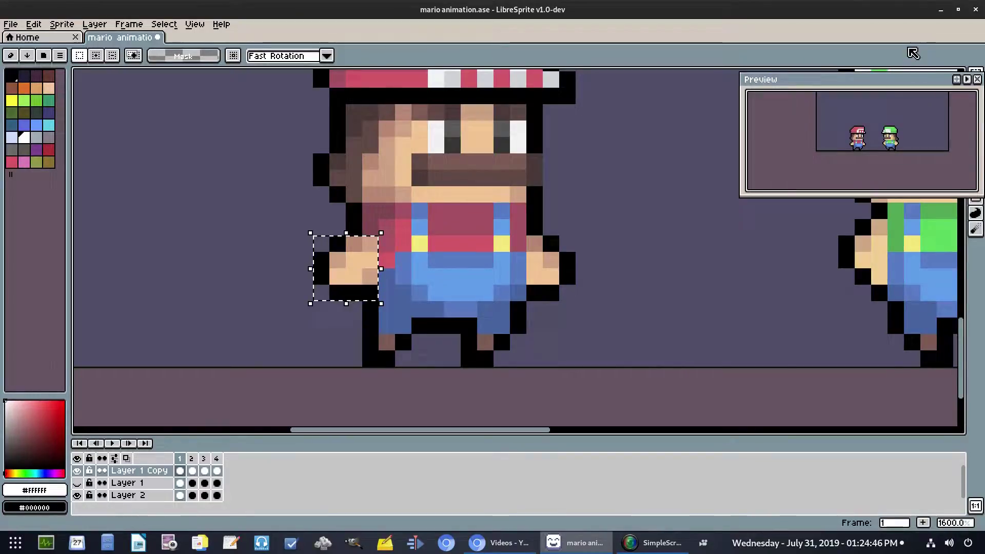
drag(907, 85, 882, 87)
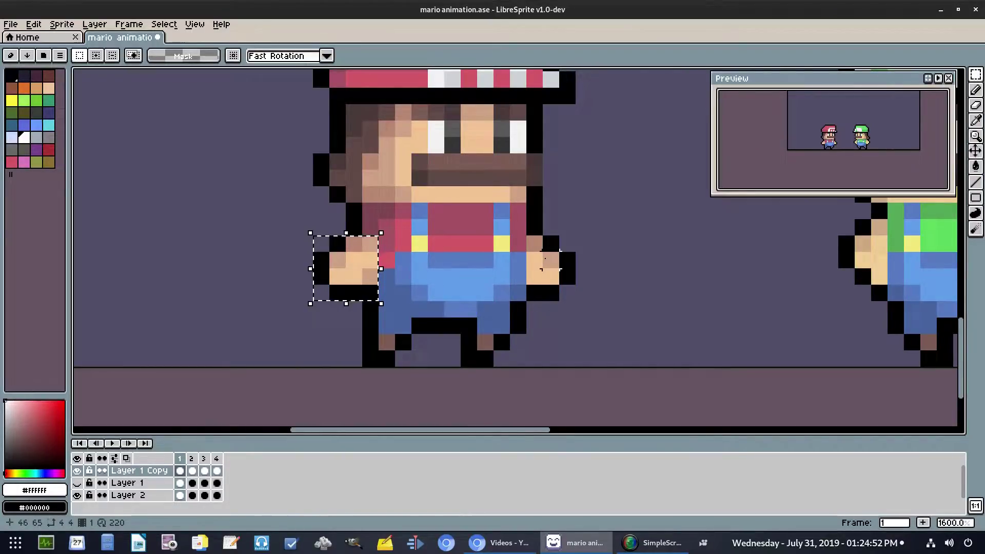
drag(529, 235, 592, 302)
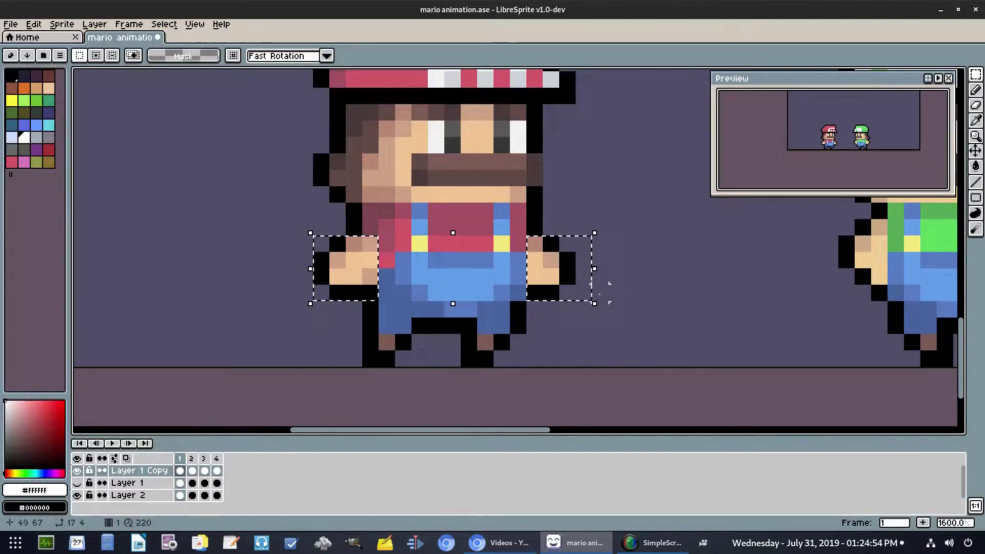
click(193, 471)
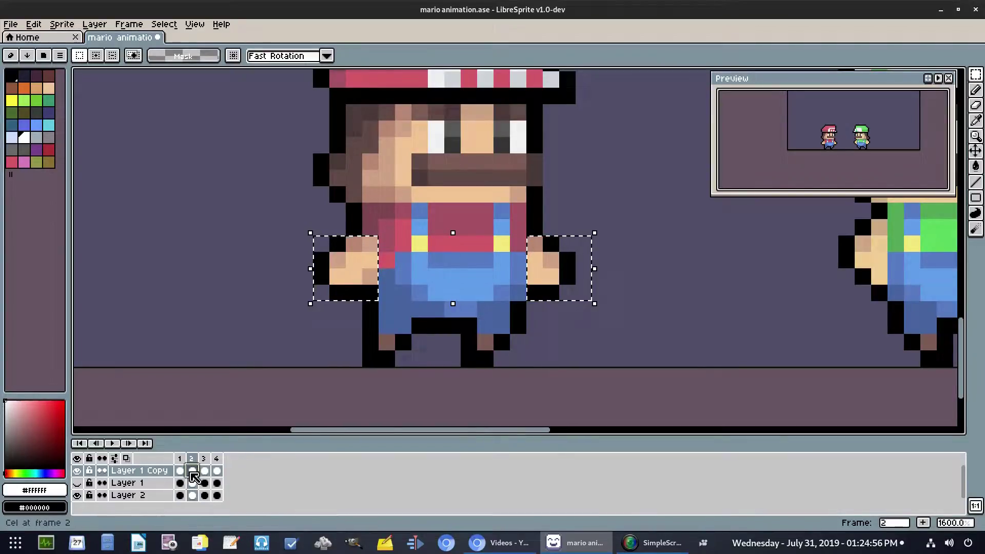
drag(554, 268, 553, 245)
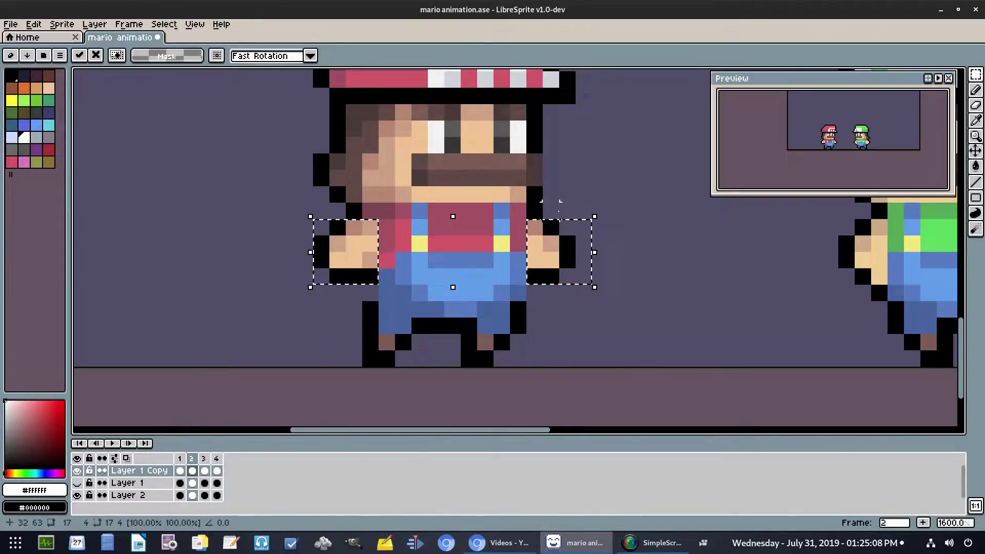
click(163, 24)
click(183, 50)
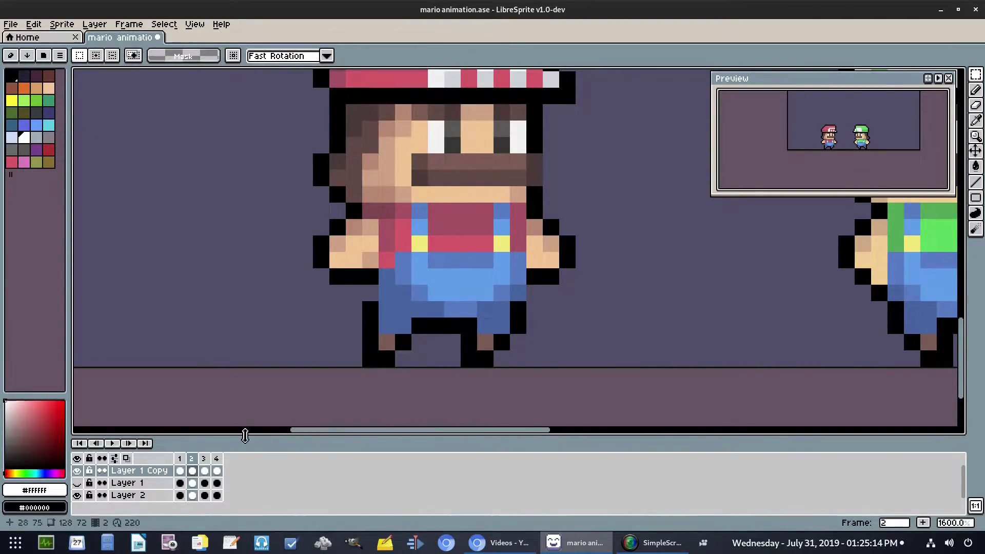
On frame 4, select both of Mario's hands, move them down one pixel, and clear the selection
key(Right)
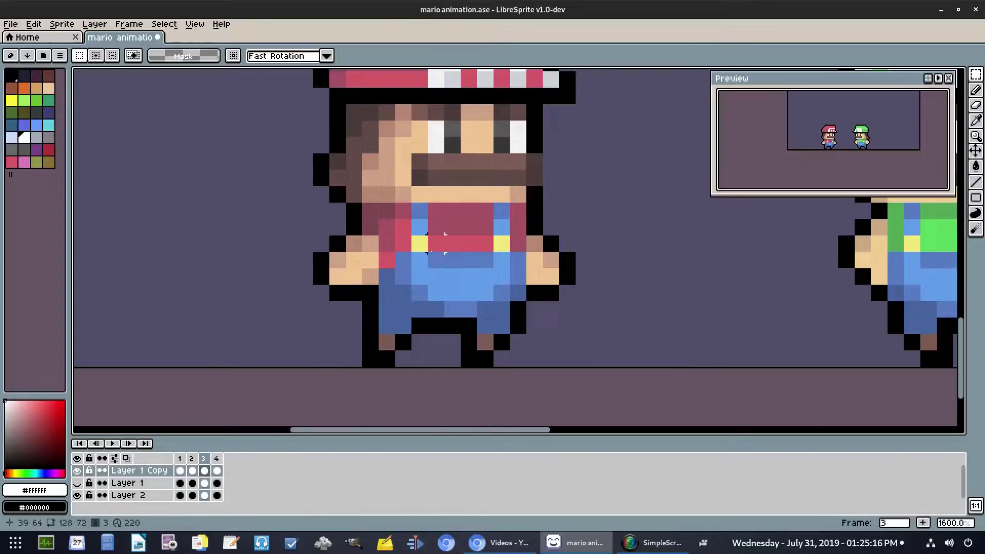
key(Right)
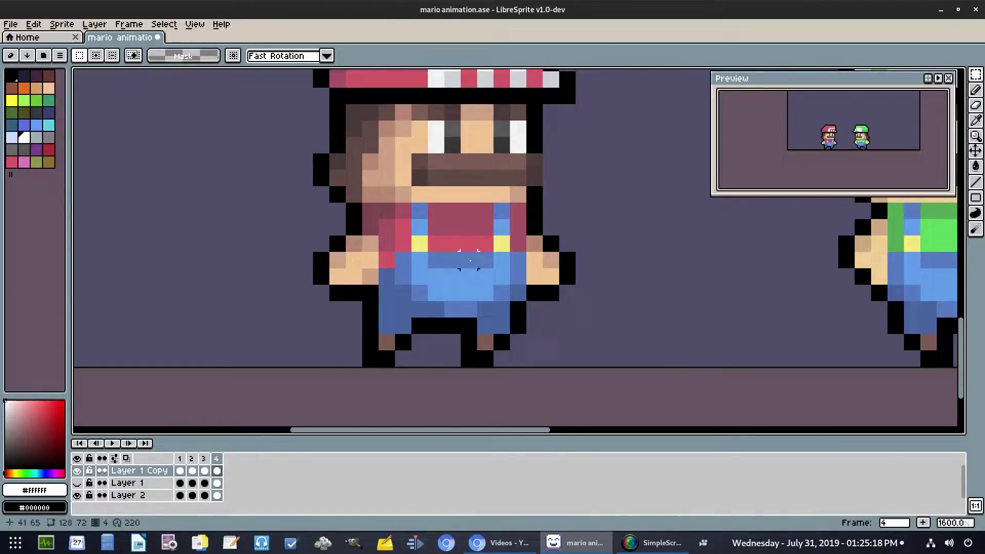
drag(305, 243, 379, 302)
key(u)
mouse_move(585, 294)
mouse_down()
mouse_move(519, 228)
mouse_move(534, 228)
mouse_up()
drag(562, 270, 562, 286)
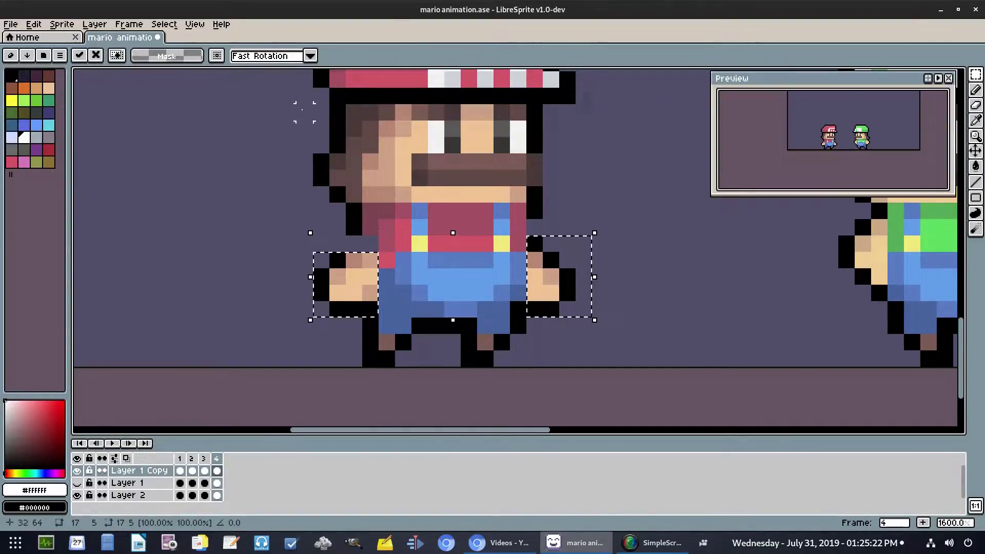
click(174, 26)
click(177, 51)
Step through the frames to check the hand movement, ending on frame 2 with the Rectangular Marquee tool active
key(Right)
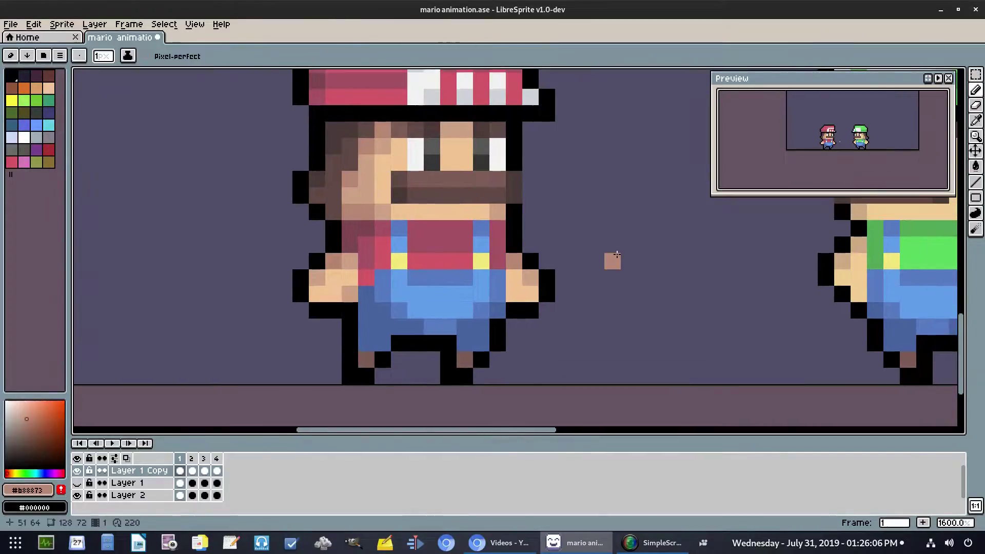
key(Right)
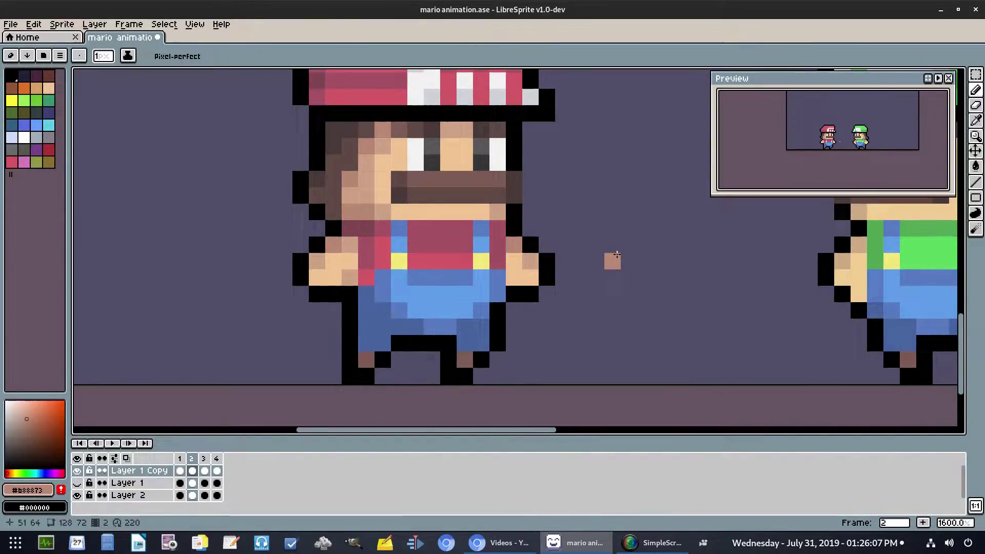
key(Right)
key(Left)
scroll(616, 255, down, 3)
scroll(585, 264, up, 2)
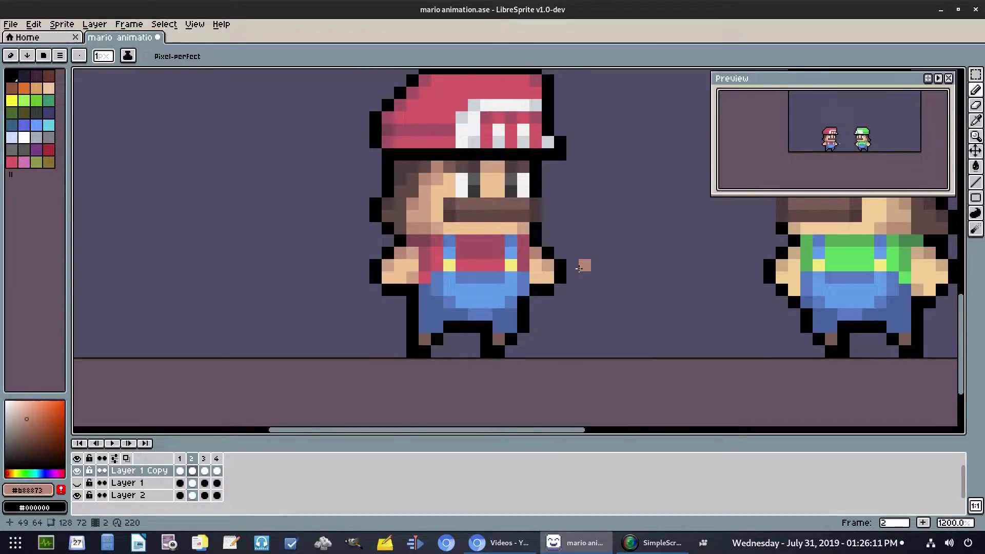
key(m)
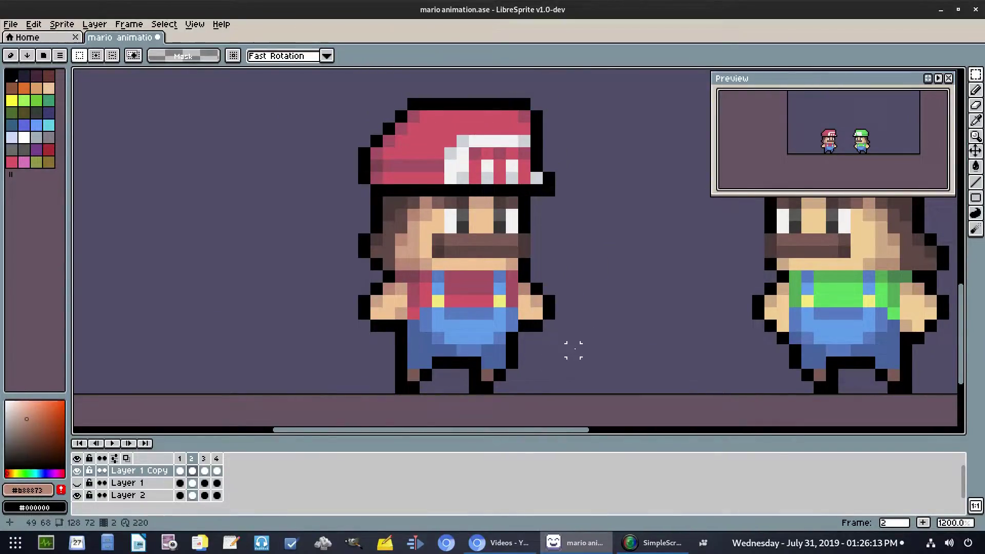
drag(585, 350, 310, 74)
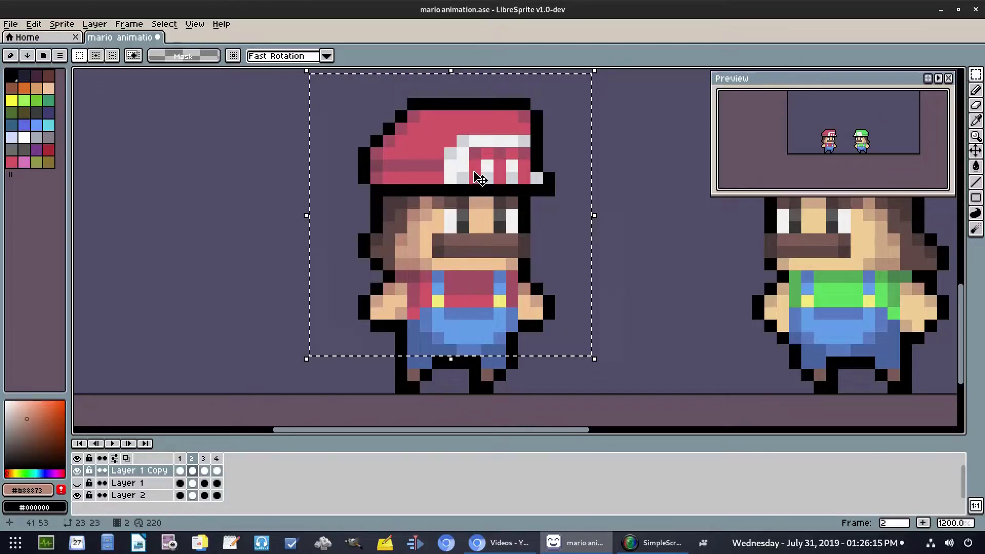
click(622, 313)
drag(575, 350, 364, 164)
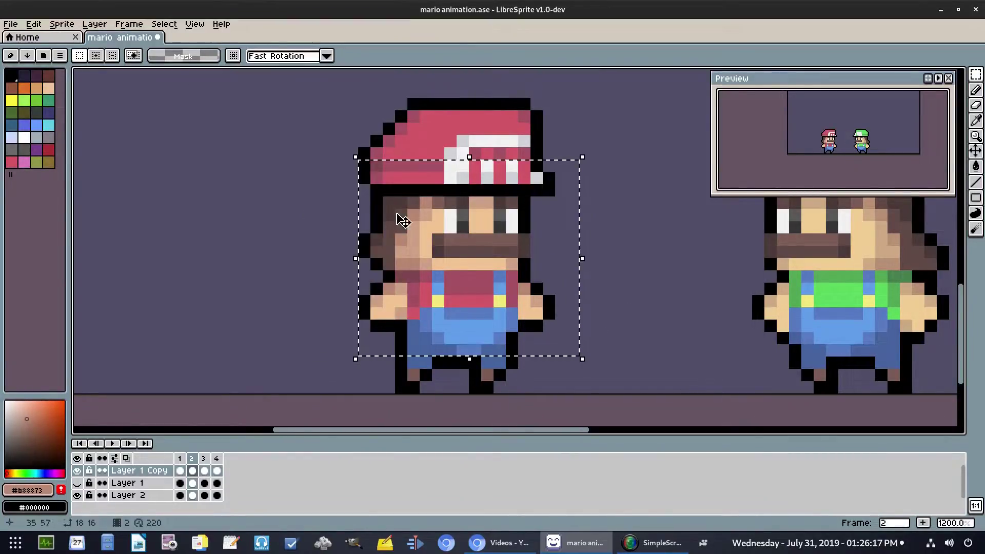
click(623, 302)
On frame 2, move Mario's whole body above the lower legs down one pixel, deselect, and compare it with frame 1
drag(585, 337, 318, 73)
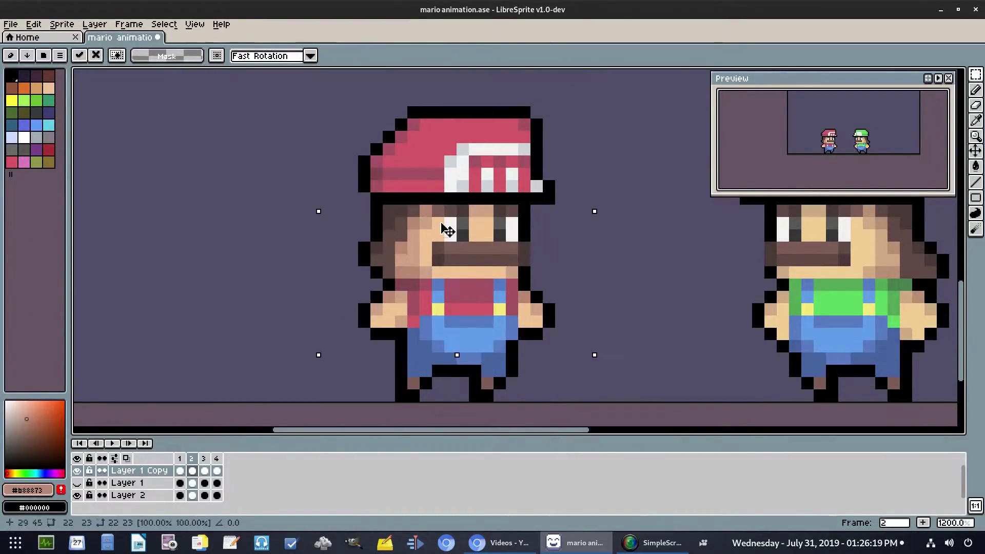
drag(444, 226, 447, 244)
click(164, 24)
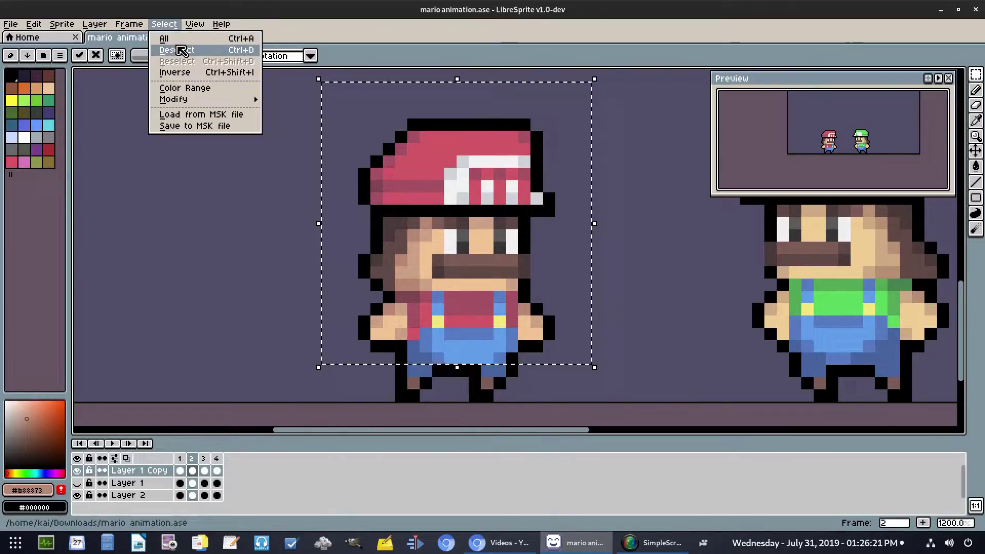
click(172, 47)
key(Left)
key(Right)
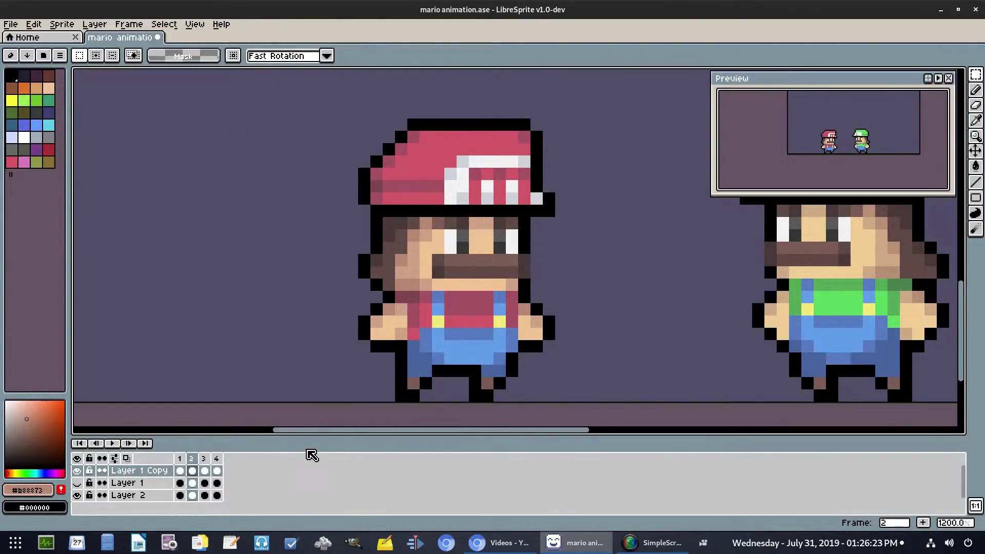
On frame 3, select Mario's head and cap, move them down one pixel, and clear the selection
key(Left)
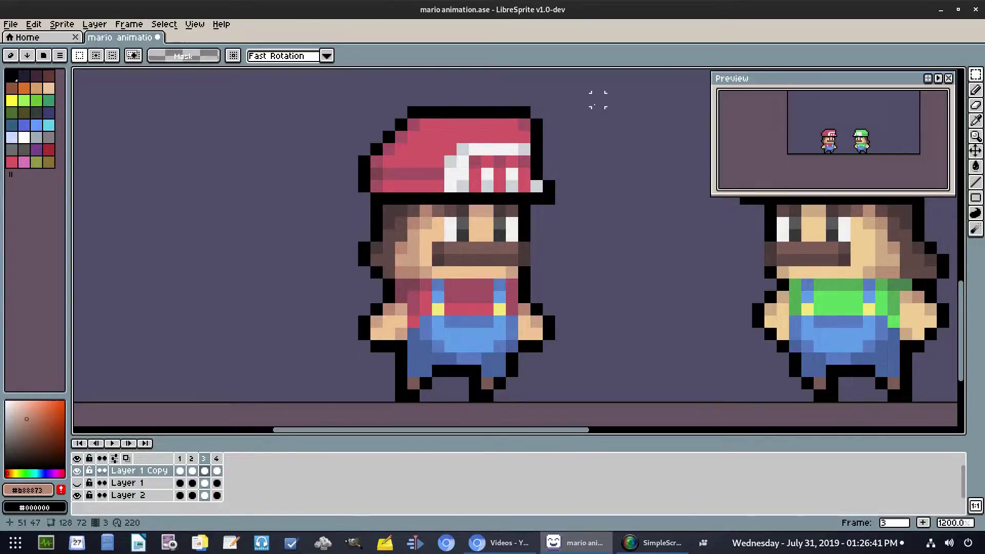
drag(573, 100, 278, 273)
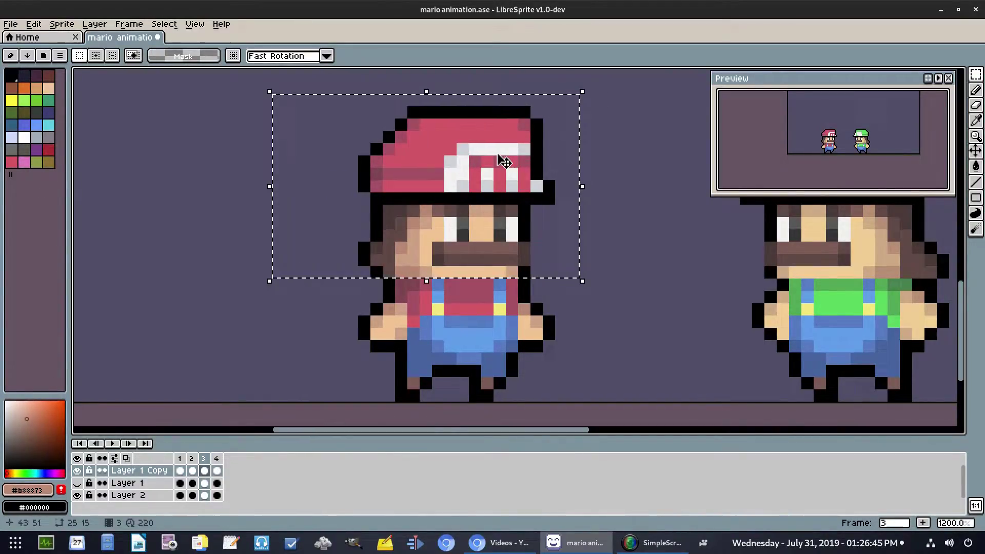
drag(501, 159, 499, 172)
click(164, 24)
click(180, 46)
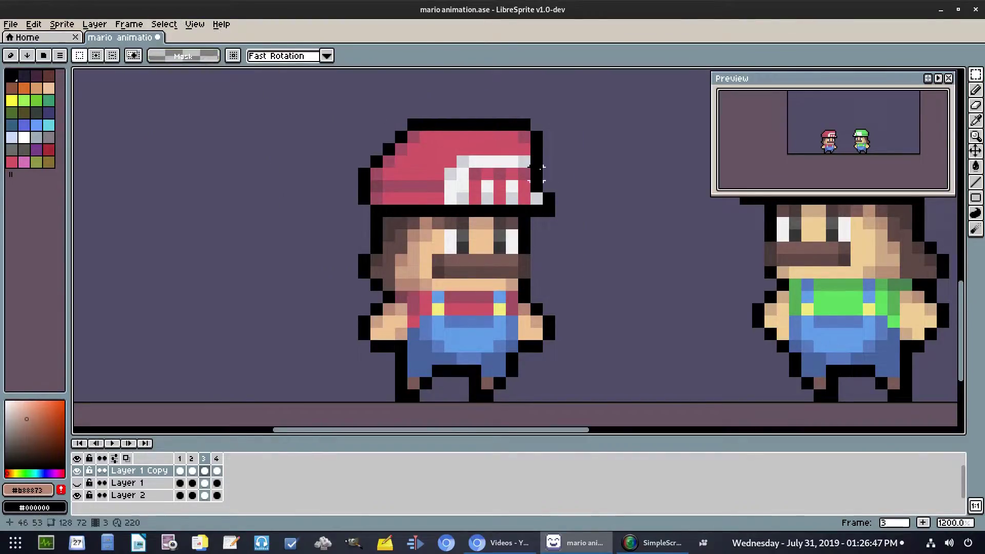
Play and step through the animation, and compare Mario's torso between frames 2 and 3 up close
key(.)
key(.)
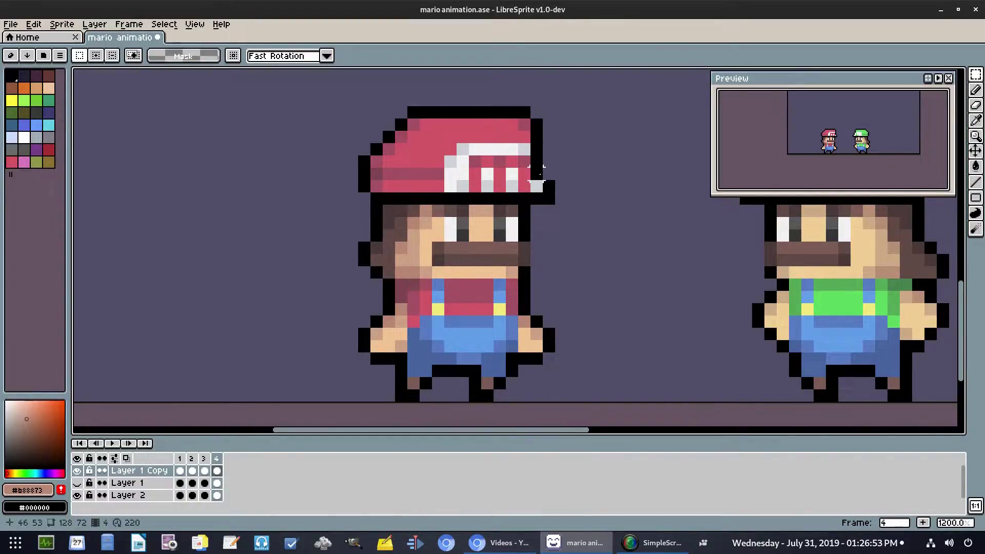
click(114, 447)
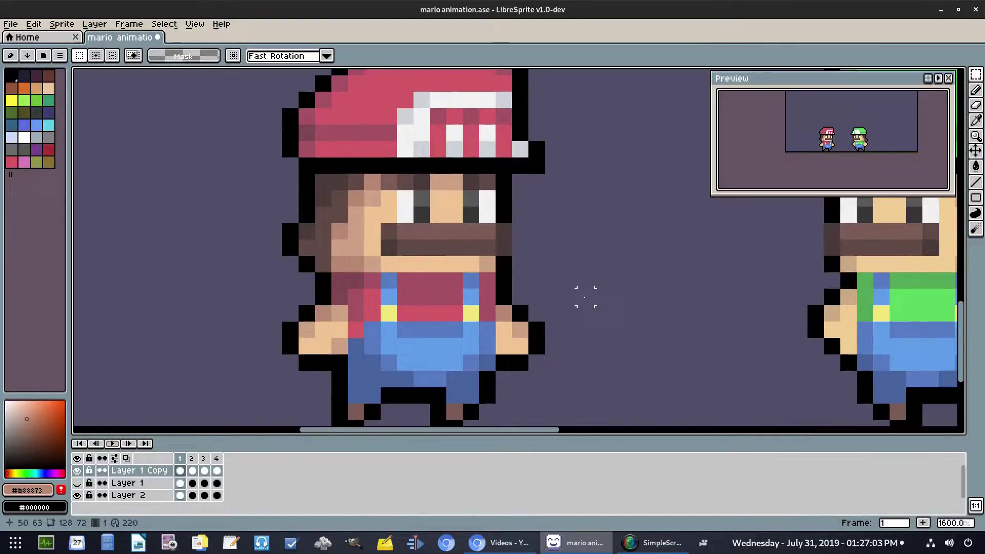
scroll(565, 272, up, 3)
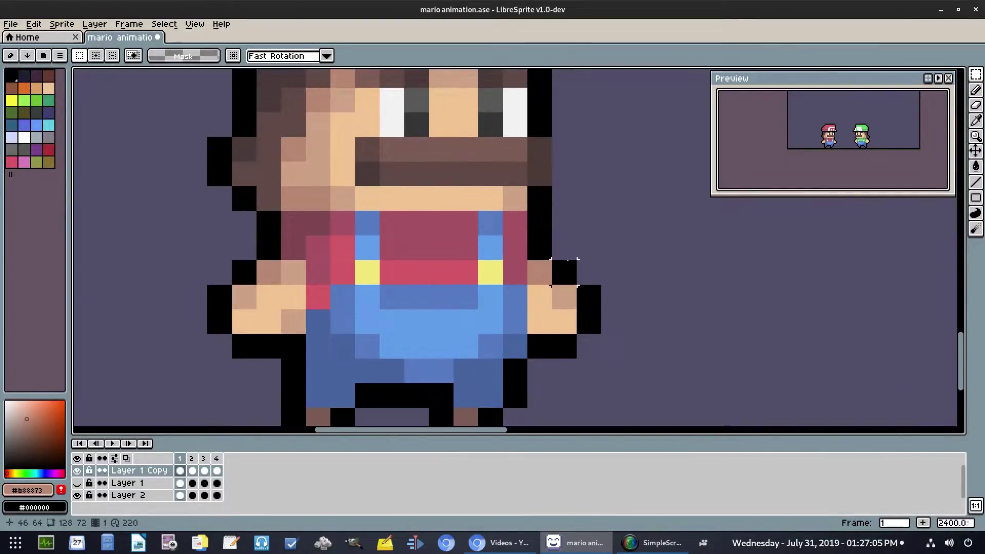
key(Right)
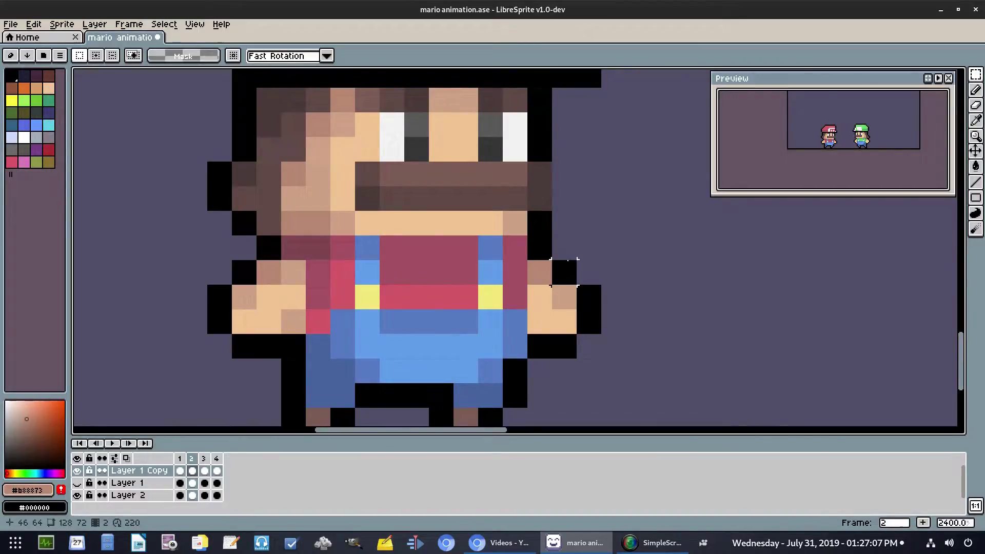
key(Right)
key(Left)
key(Right)
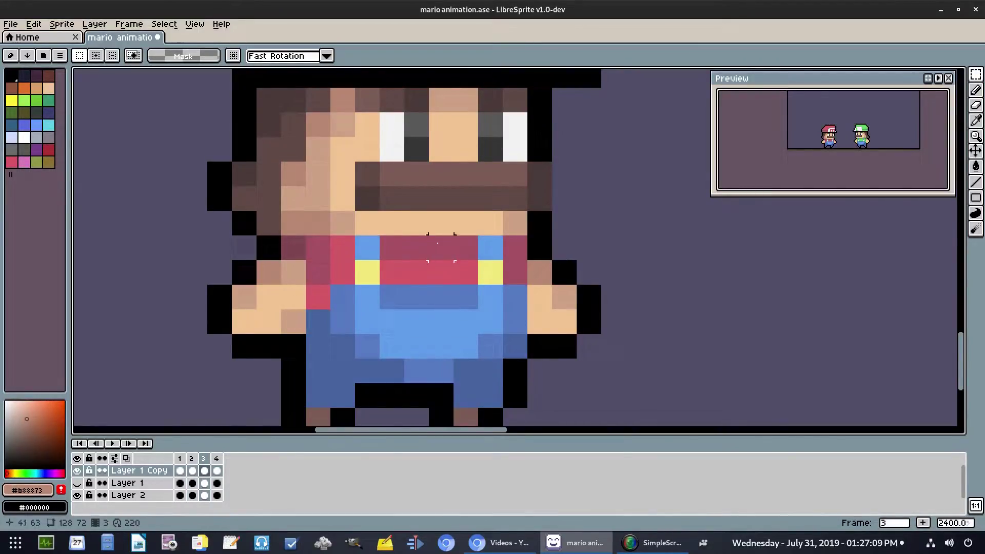
key(Left)
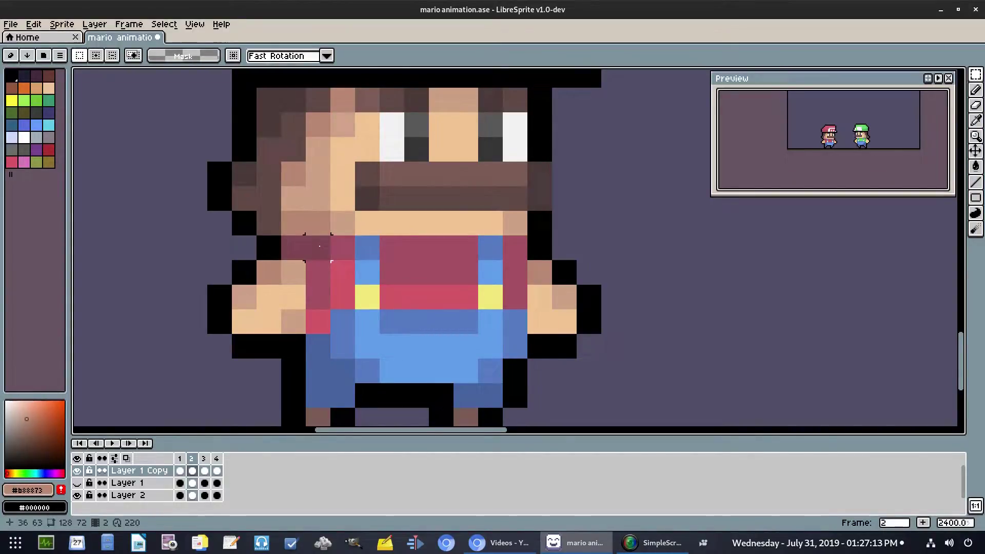
Copy the 9 by 4 pixel shirt and strap area from frame 2 onto the same place on frame 3, and deselect it
drag(319, 246, 516, 321)
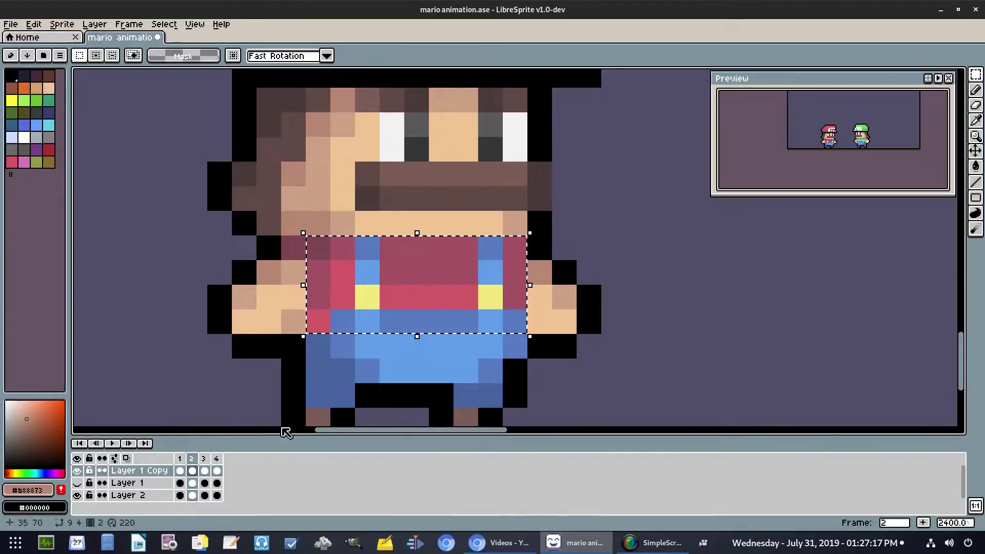
click(204, 471)
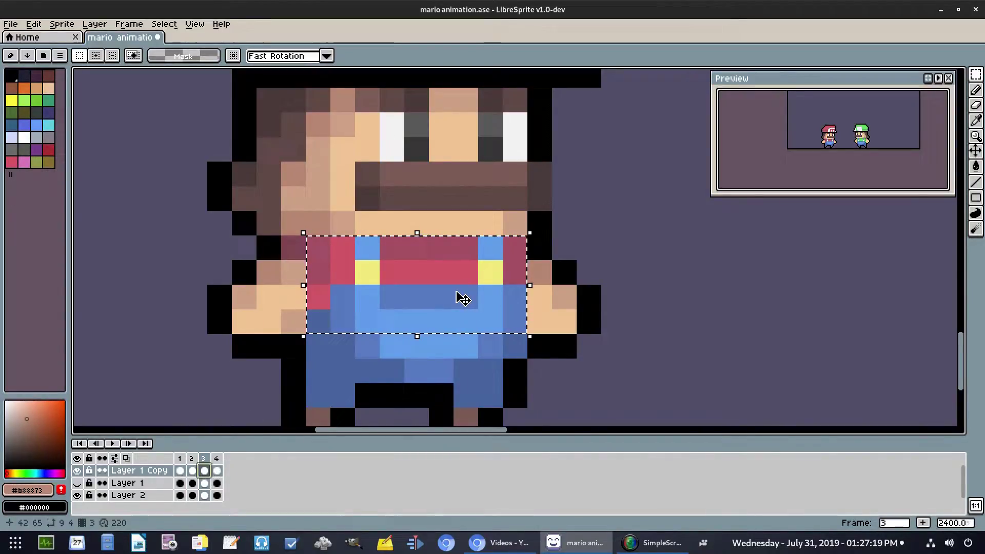
key(Down)
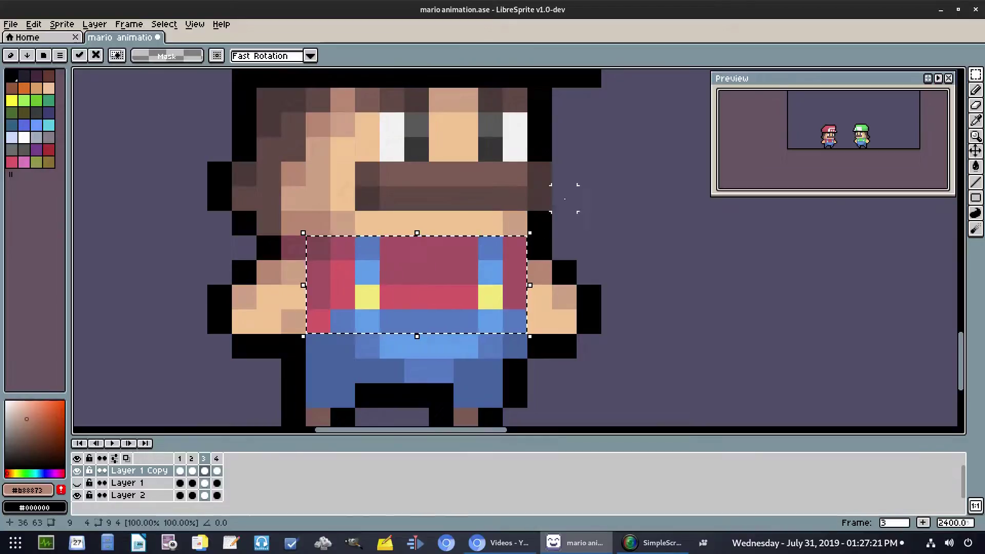
click(565, 199)
key(Left)
key(Left)
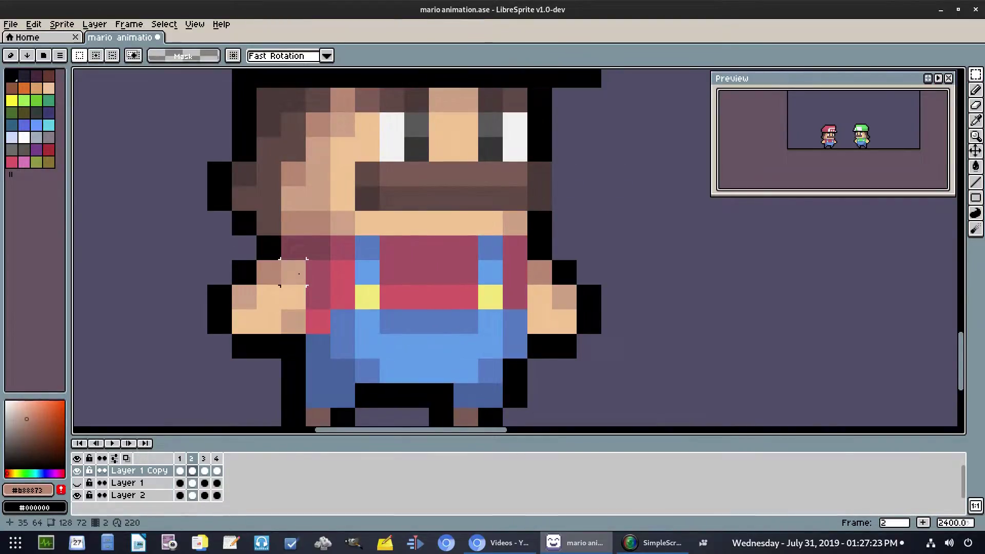
Try to reposition the shirt and strap rows across Mario's torso on frame 3, and clear the selection
key(Right)
drag(304, 260, 534, 303)
mouse_move(458, 290)
mouse_down()
mouse_move(460, 267)
mouse_move(450, 283)
mouse_up()
click(164, 24)
click(183, 51)
Flip between frames 2 and 3 and play the animation to compare the shirt and overalls
key(Left)
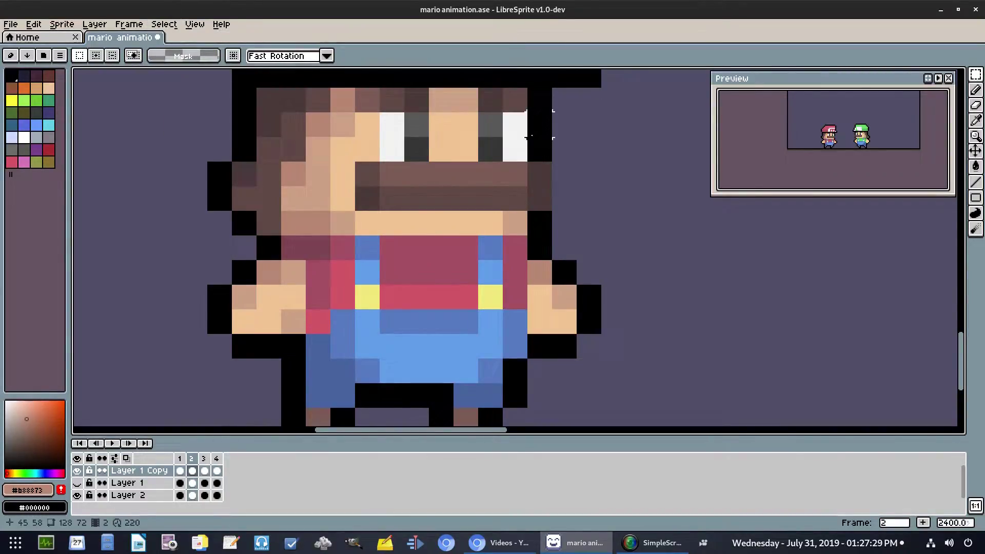
key(Right)
key(Left)
key(Right)
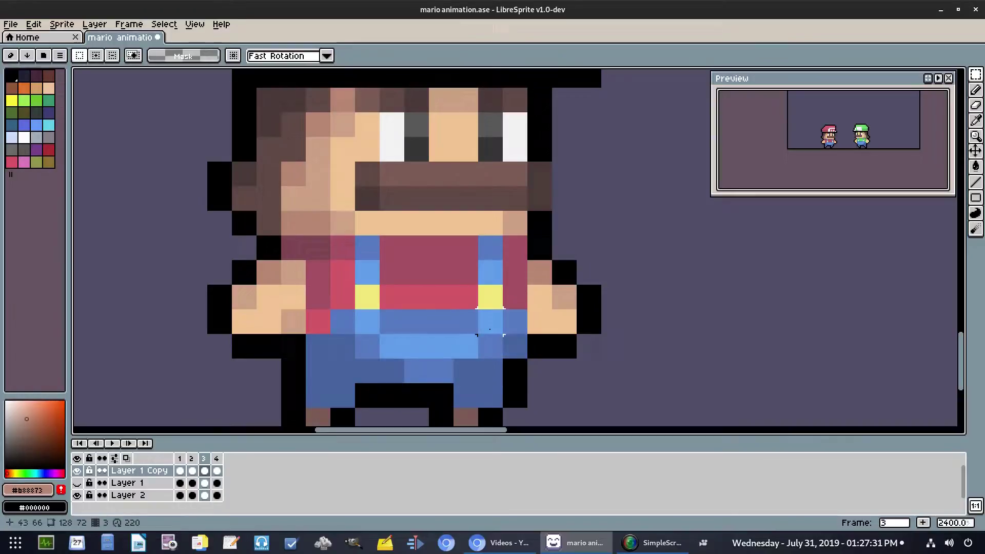
key(Left)
key(Left)
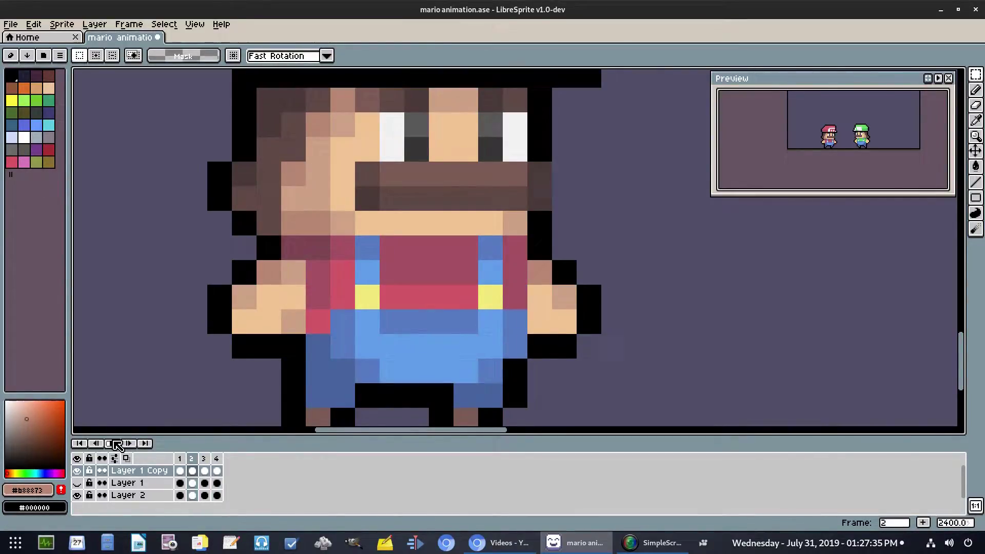
click(113, 443)
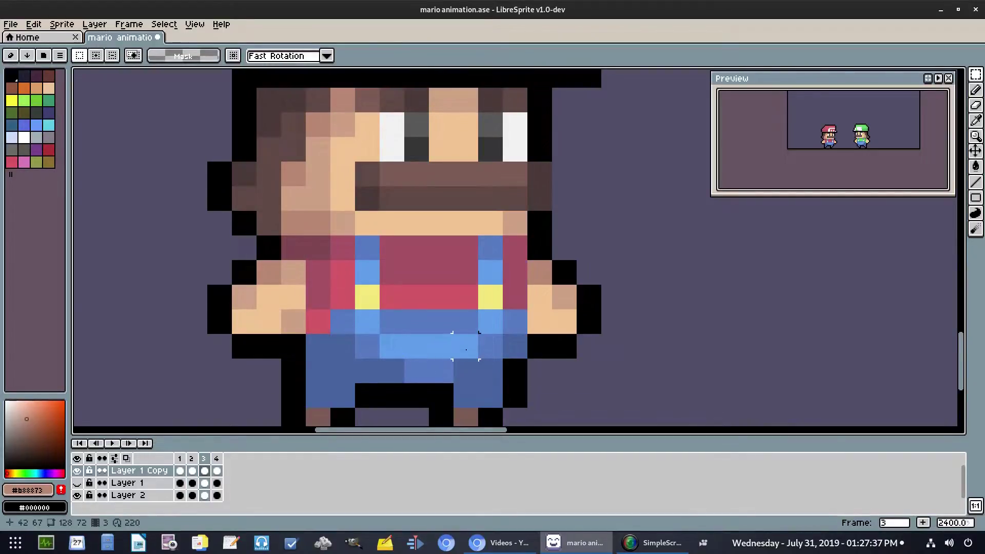
key(Left)
key(Right)
Copy the 7 by 3 pixel overalls area from frame 3 onto the same place on frame 2, and deselect it
drag(491, 372, 351, 331)
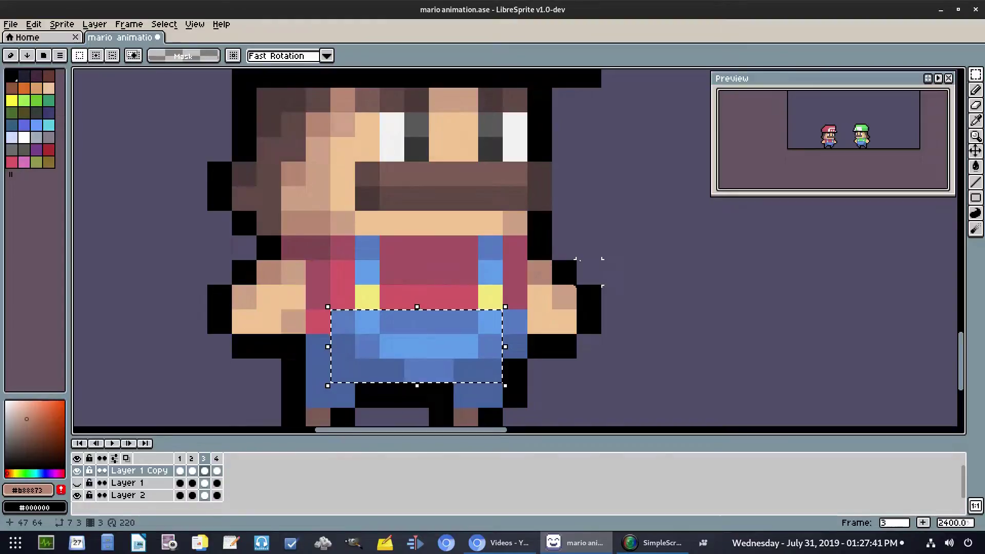
click(193, 471)
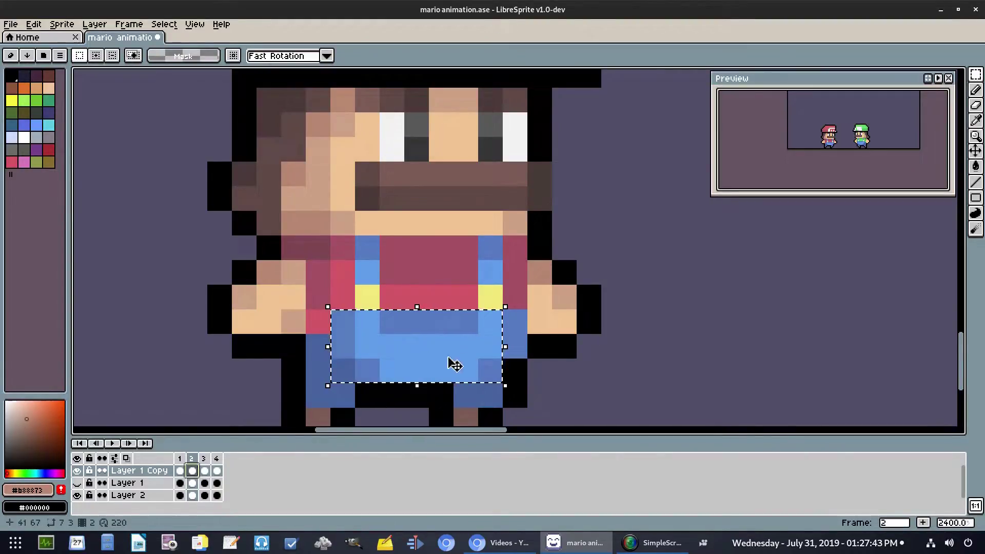
click(164, 24)
click(177, 47)
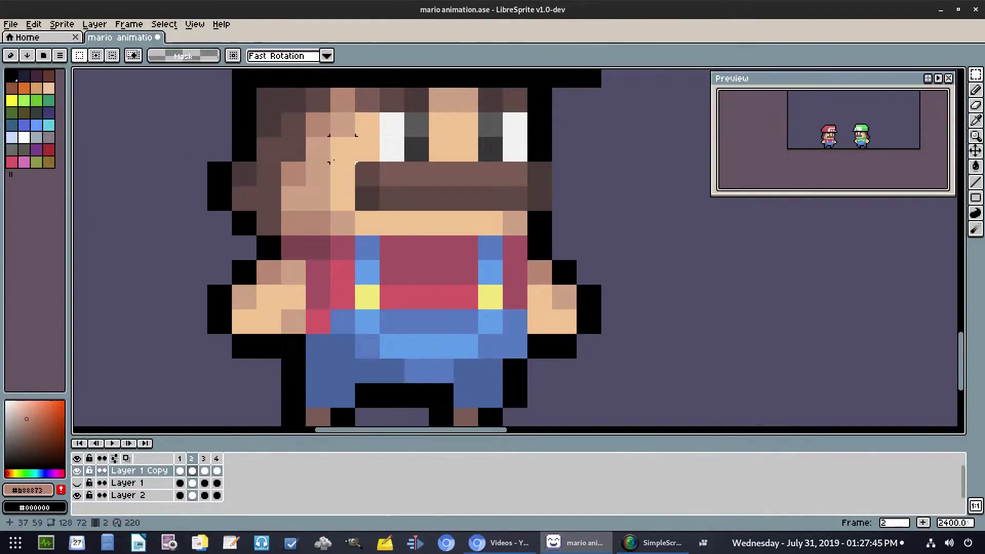
Play the animation from frame 1 and examine Mario's idle movement at different zoom levels
scroll(471, 277, down, 3)
click(183, 470)
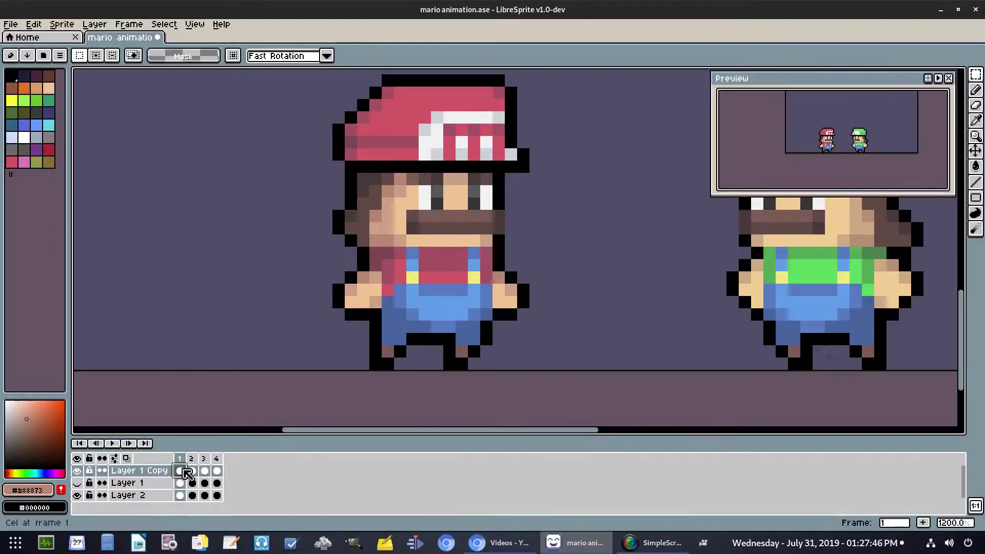
click(113, 444)
scroll(149, 340, down, 1)
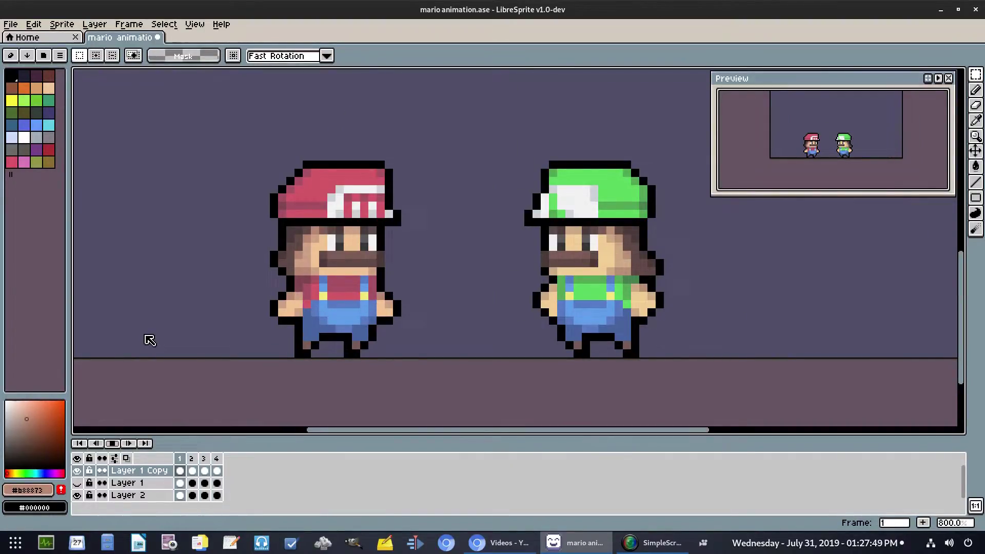
scroll(429, 336, up, 2)
drag(157, 394, 271, 393)
click(112, 443)
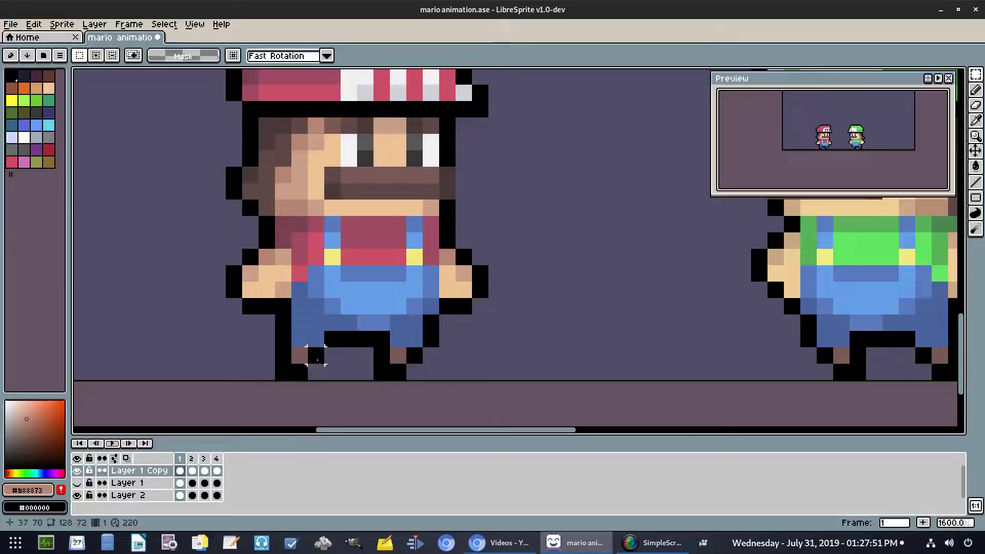
Sample the dark blue #46649f from the overalls and pencil it onto their outer edge pixel beside the right-hand arm on frame 2
scroll(375, 337, up, 1)
key(comma)
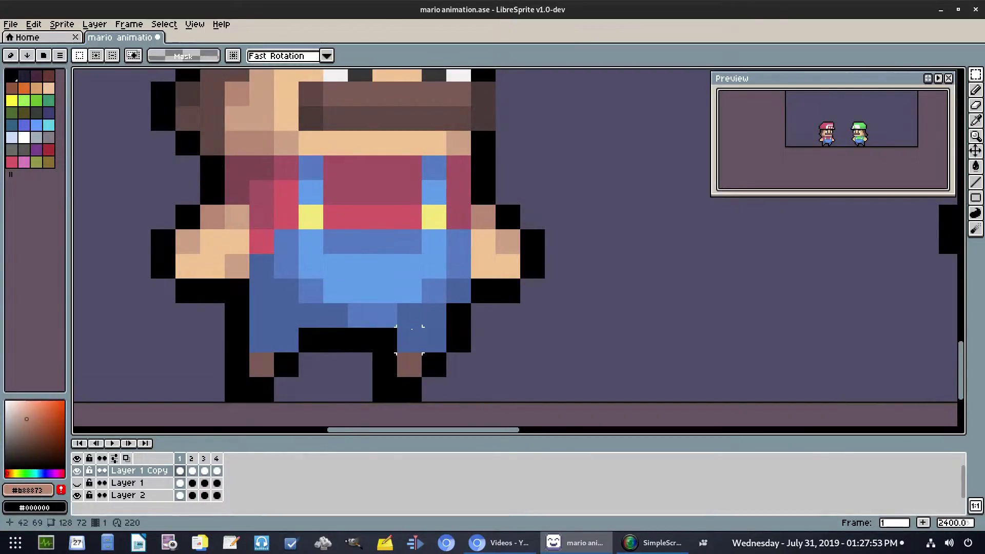
key(i)
click(429, 308)
key(b)
click(480, 290)
key(period)
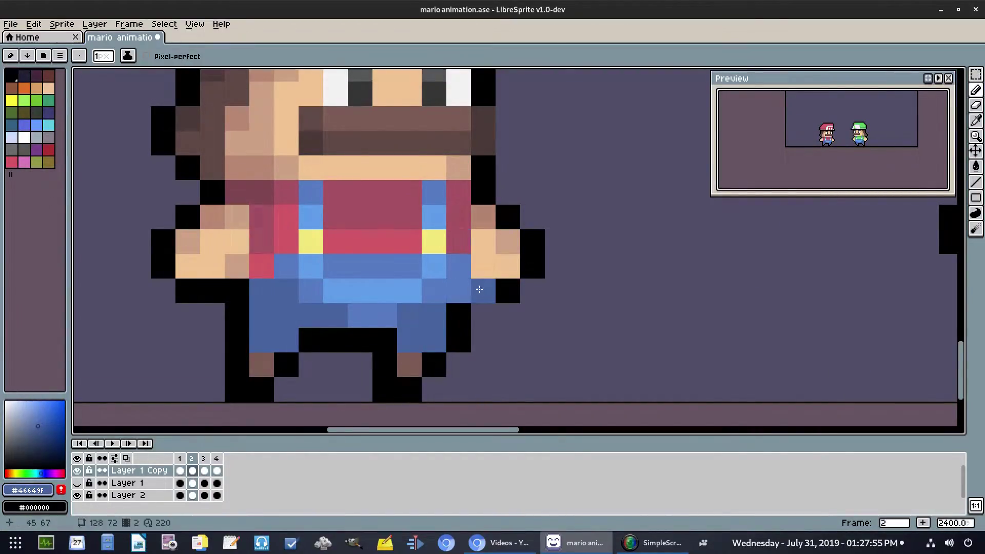
click(677, 390)
Step through frames 2 to 4 and check the overalls' shading both close up and zoomed out
key(period)
key(period)
scroll(619, 373, down, 2)
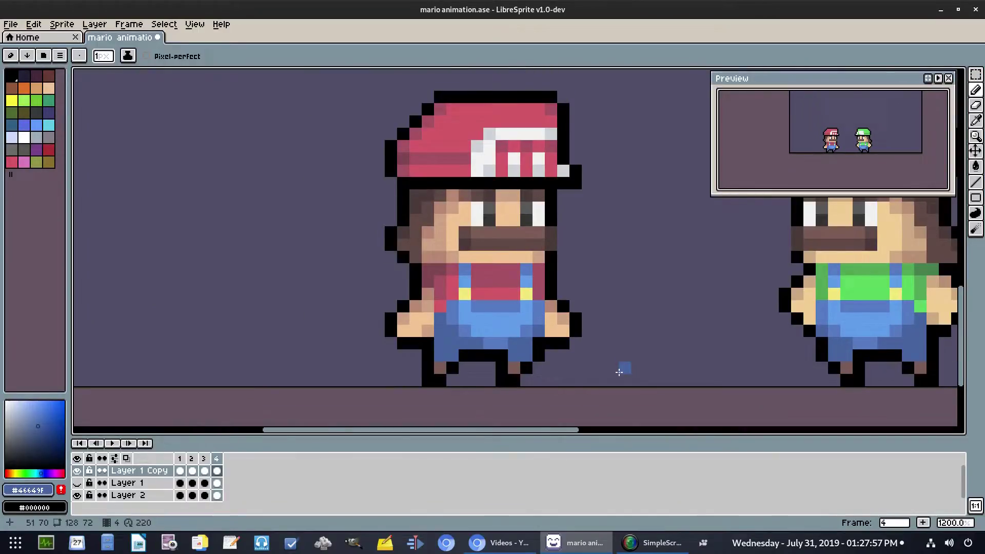
key(comma)
key(comma)
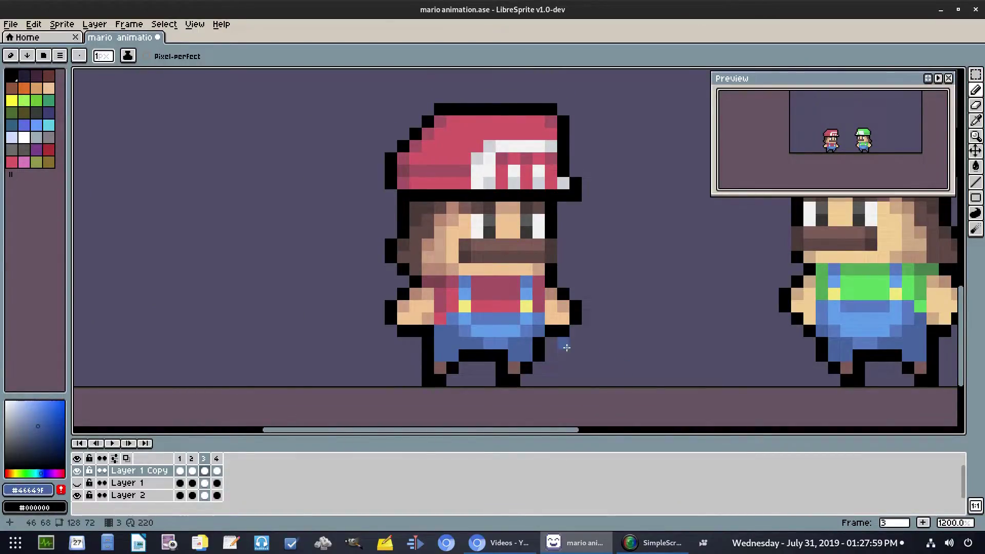
scroll(567, 347, up, 2)
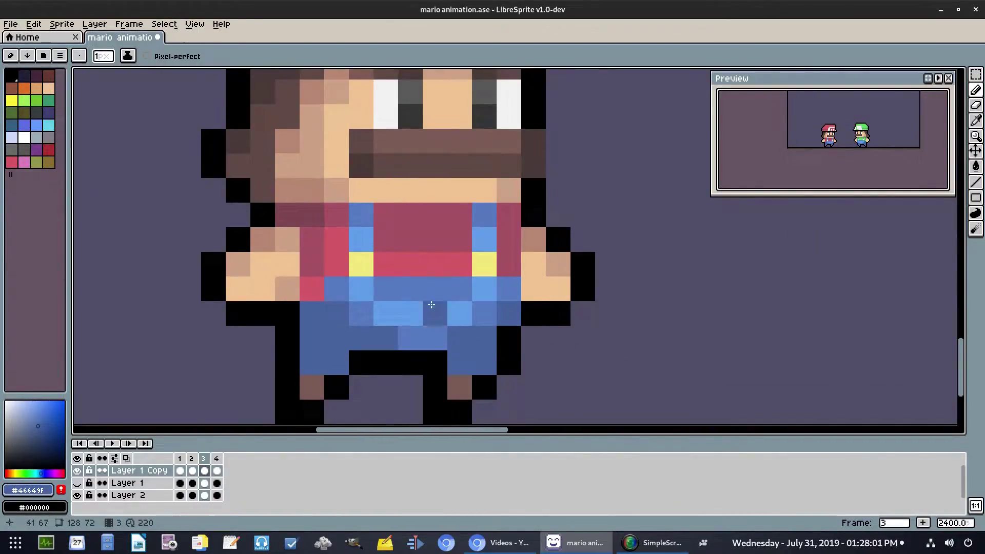
key(comma)
scroll(599, 228, down, 2)
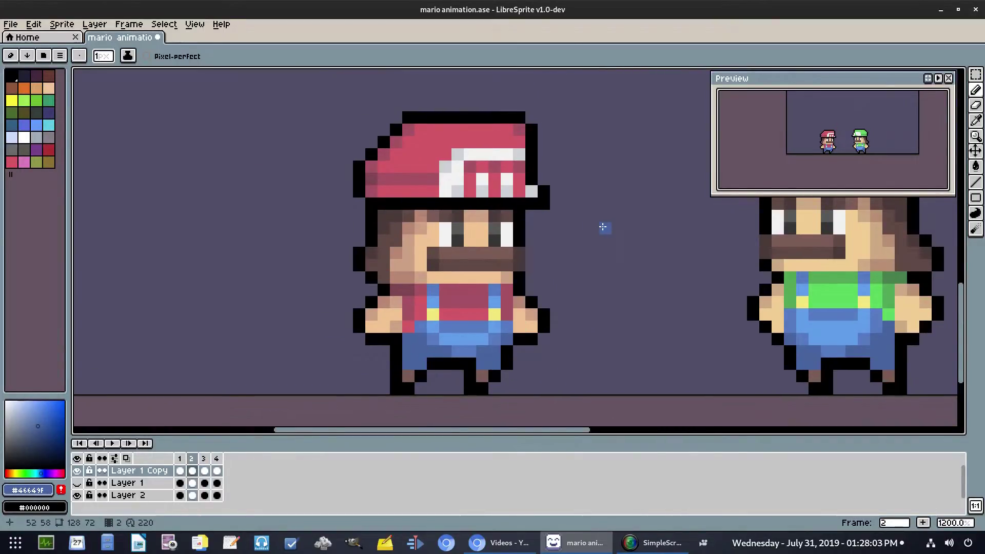
Sample the light blue #5f9cea and paint the overalls pixel below the right-hand strap on frame 2, comparing it with frame 3
key(comma)
scroll(496, 349, up, 3)
alt+click(506, 277)
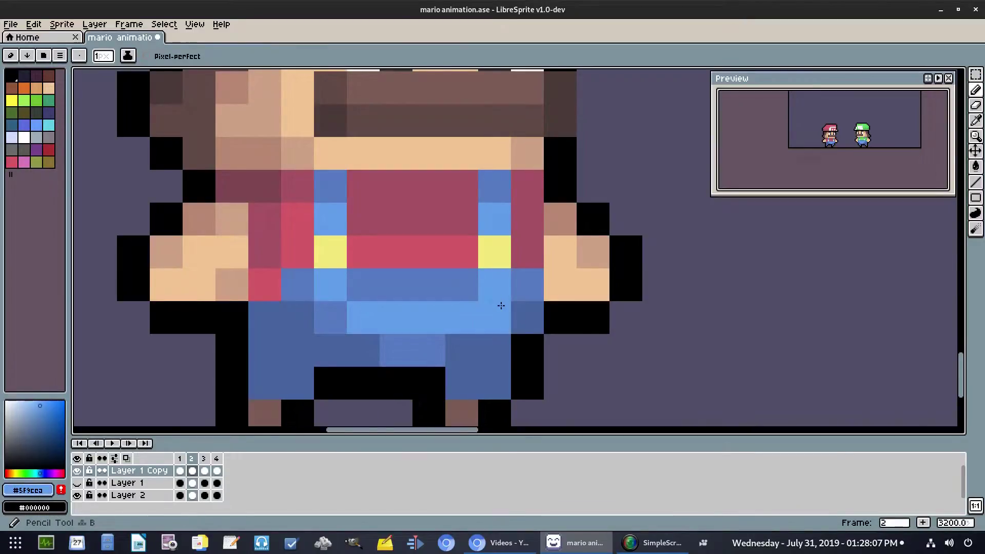
scroll(749, 323, down, 4)
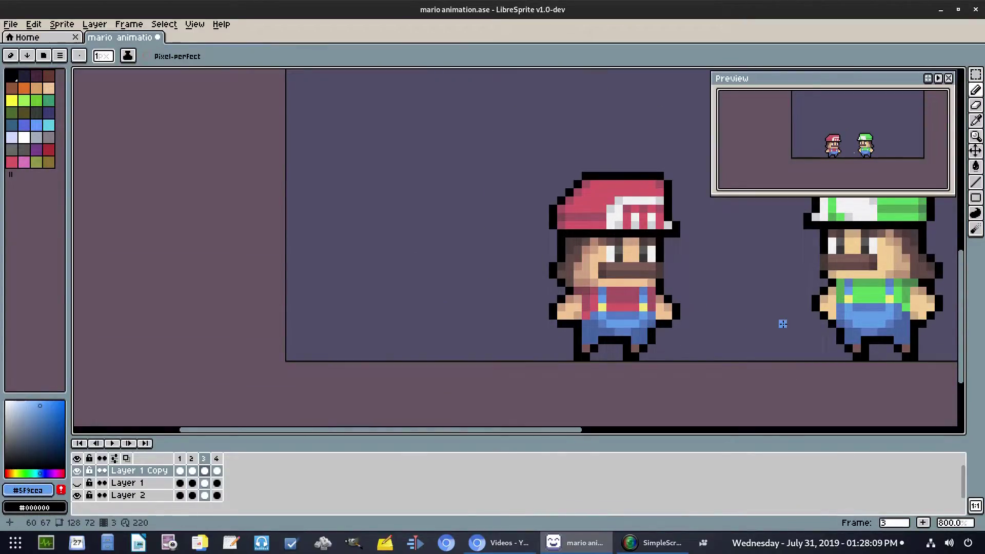
key(comma)
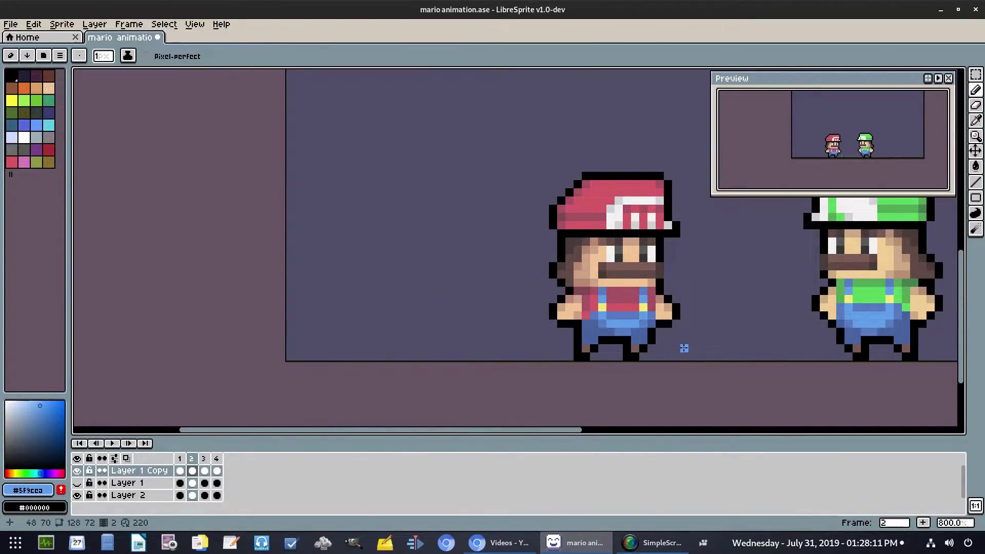
On frame 2, sample the medium blue #547bc3 and repaint the overalls' shading pixel below the right-hand strap
scroll(679, 345, up, 4)
key(period)
key(i)
key(comma)
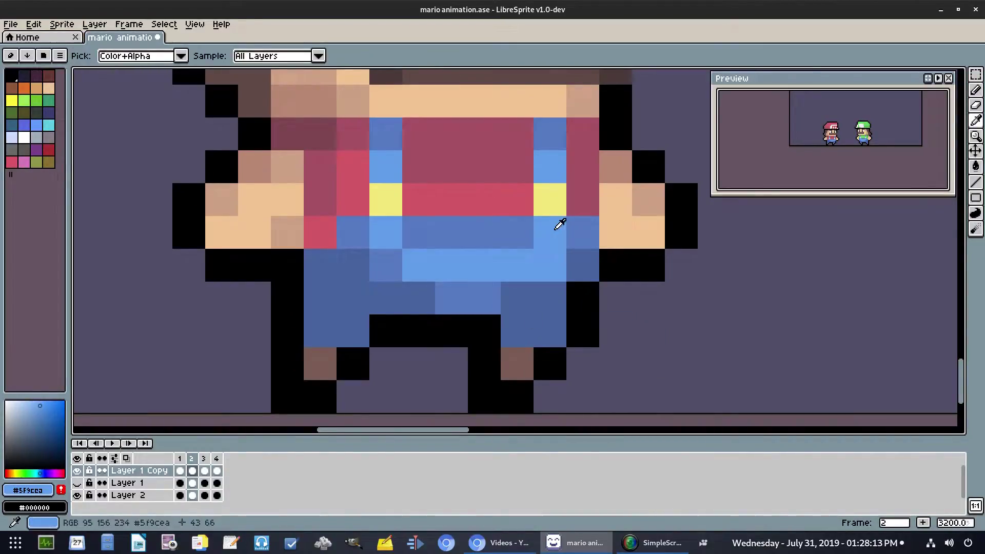
alt+click(551, 269)
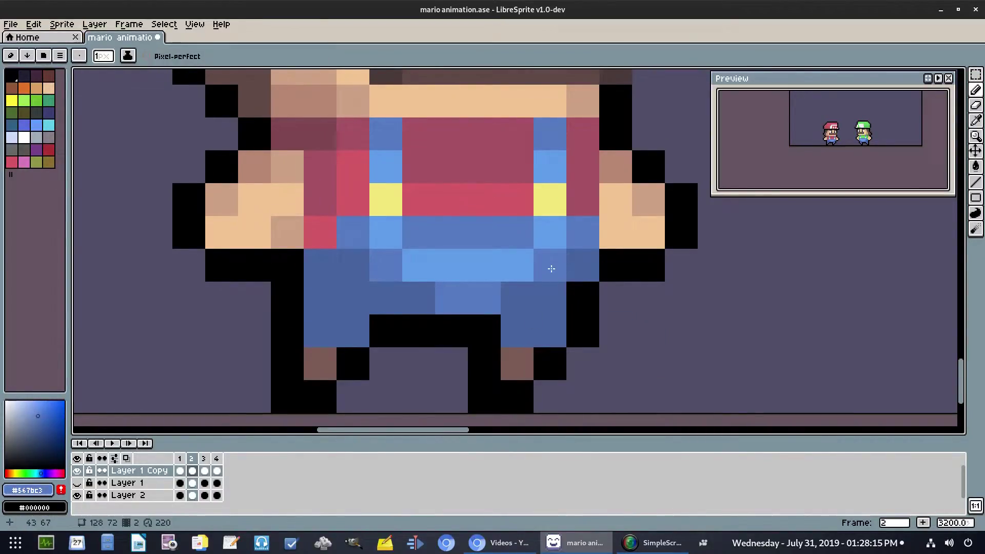
scroll(569, 334, down, 3)
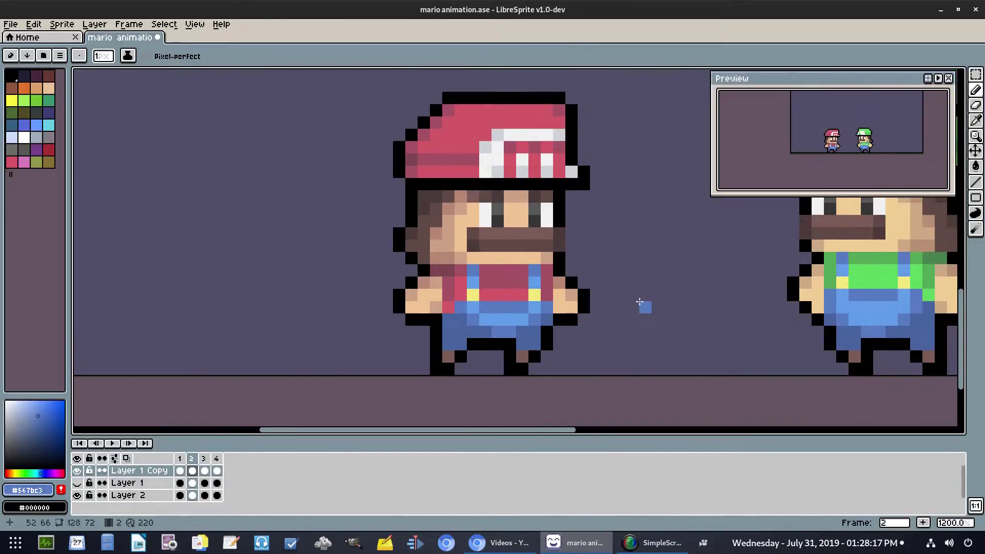
On frame 3, select the whole cap and move it down one pixel, comparing it with frame 2
scroll(640, 301, up, 2)
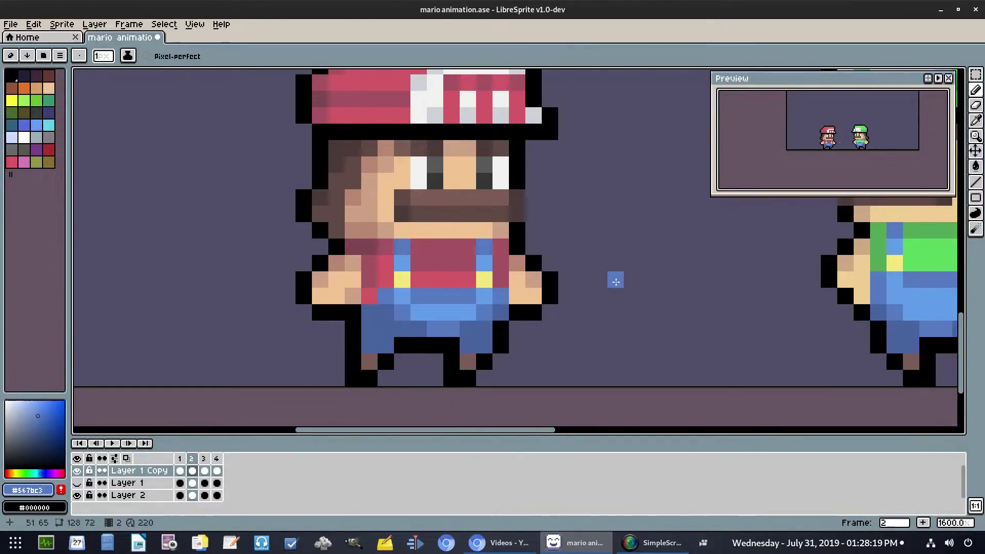
scroll(615, 281, down, 2)
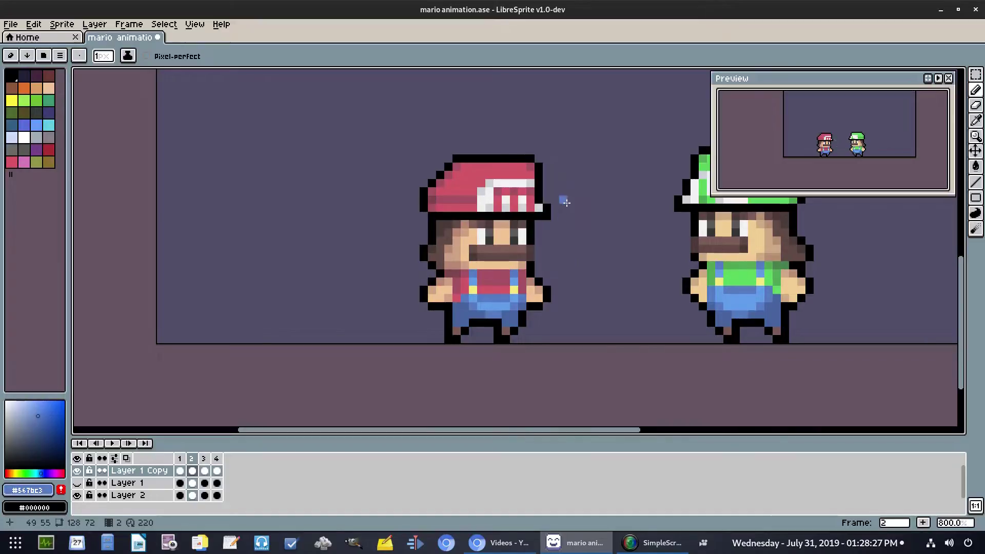
scroll(543, 195, up, 1)
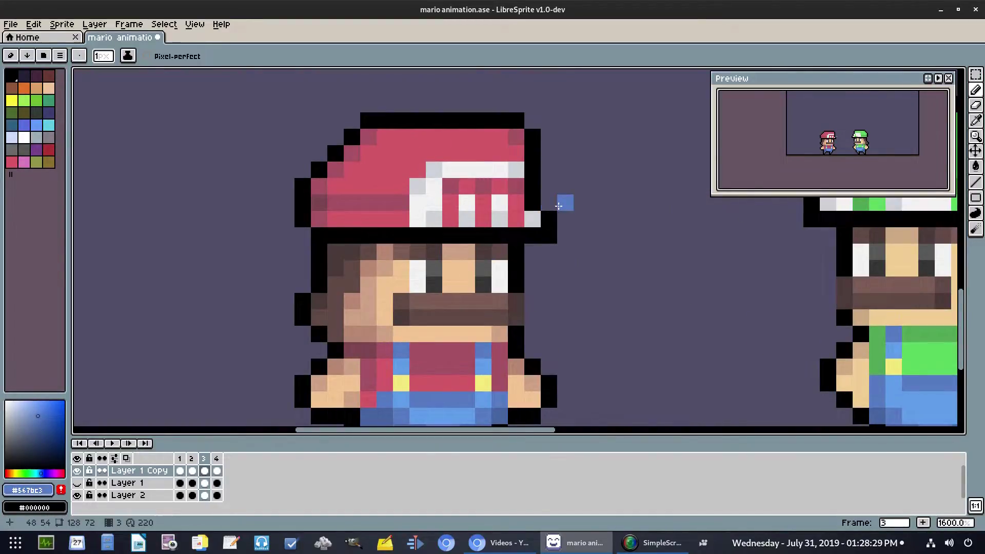
key(m)
mouse_move(575, 245)
mouse_down()
mouse_move(279, 114)
mouse_move(276, 94)
mouse_up()
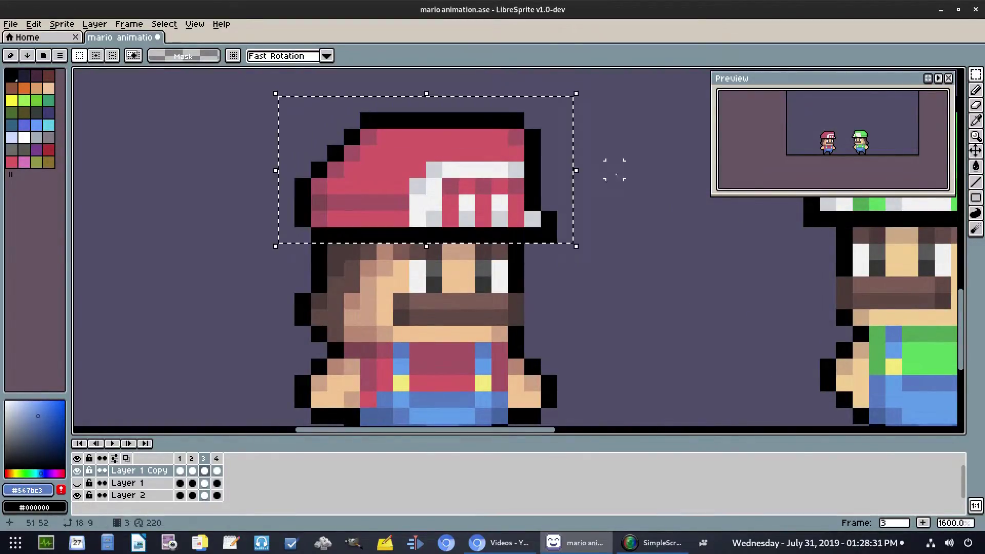
drag(516, 166, 516, 183)
click(172, 29)
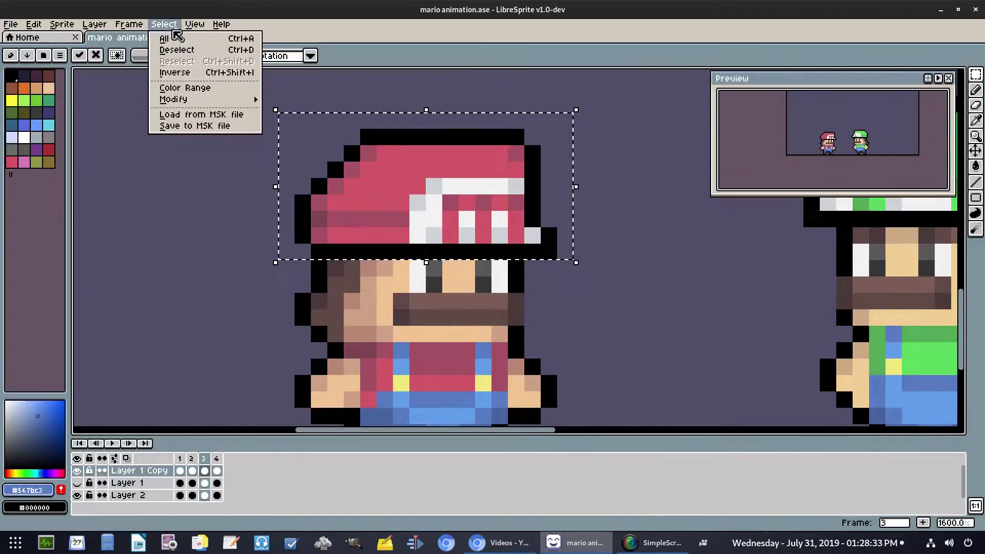
click(179, 50)
key(Left)
key(Right)
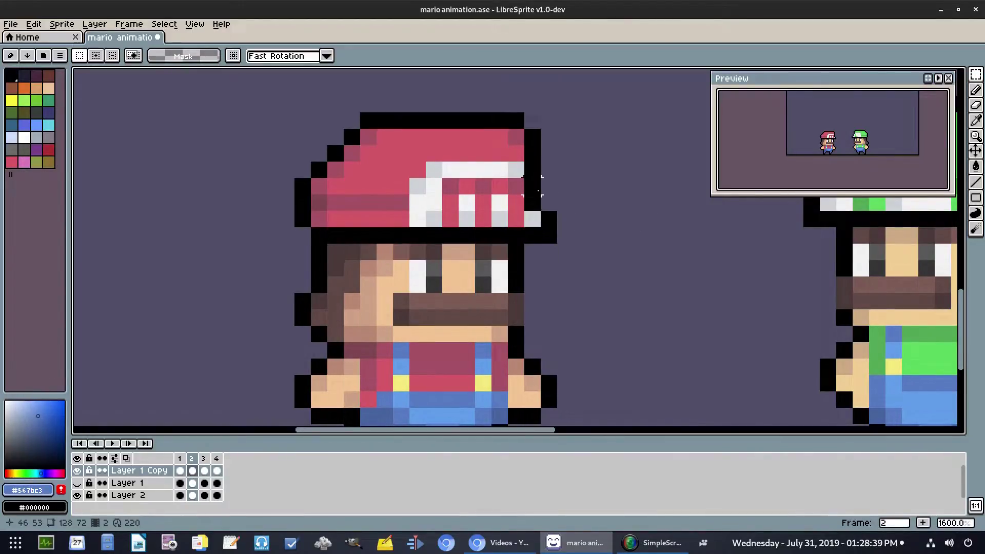
On frame 3, select the upper part of the cap and raise it by one pixel
key(Right)
drag(551, 204, 286, 137)
drag(466, 167, 455, 146)
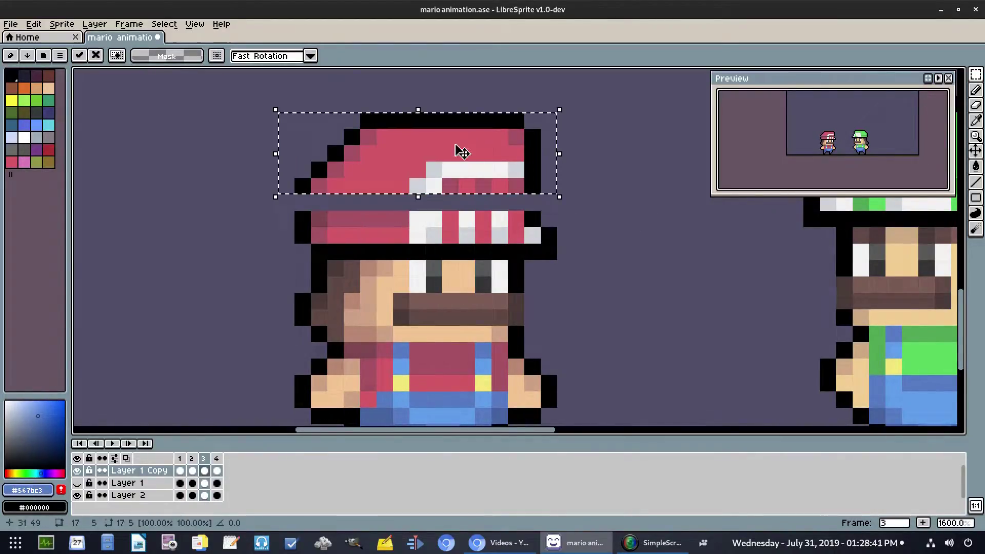
click(164, 24)
click(177, 48)
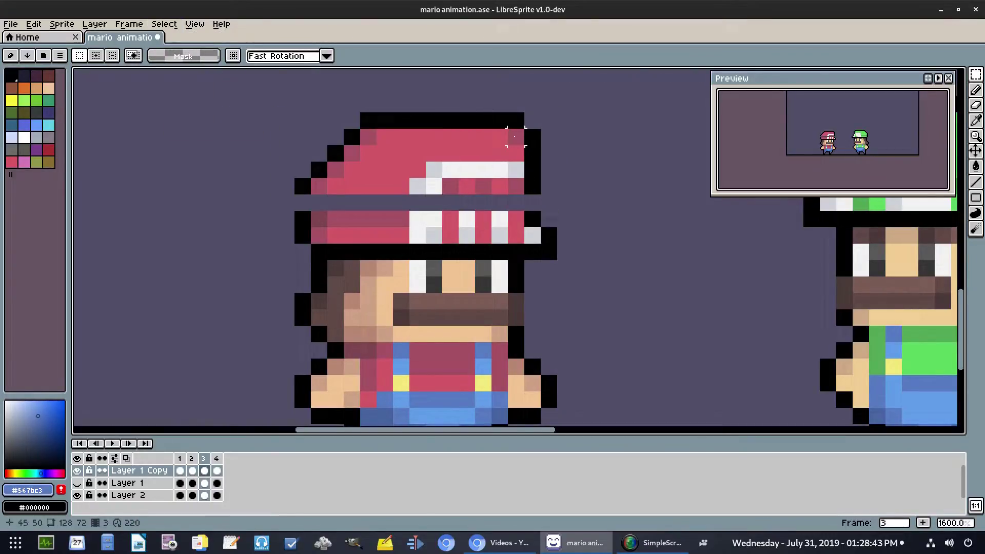
Step back and forth between frames 2, 3 and 4 to compare the cap's position
key(Right)
key(Left)
key(Left)
key(Right)
key(Right)
key(Left)
key(Right)
key(Left)
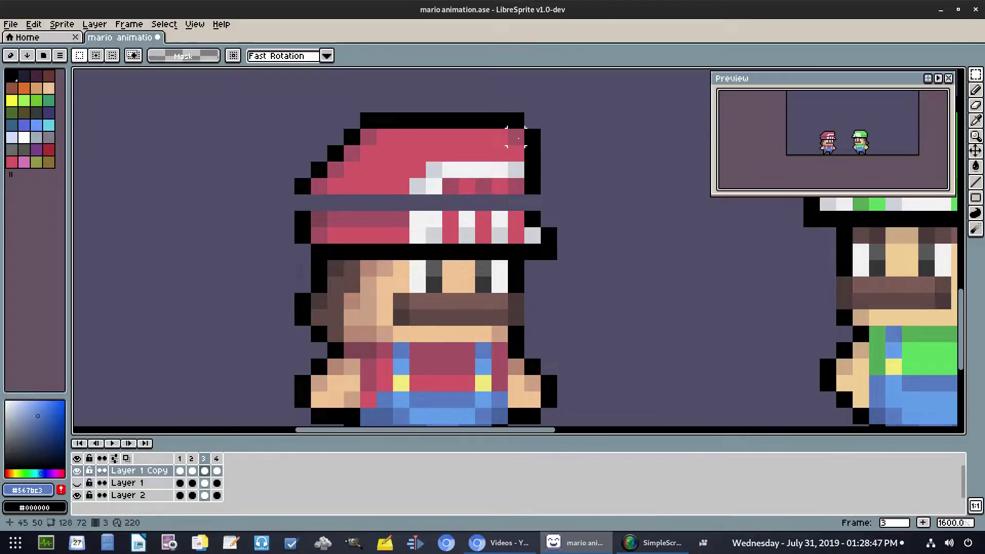
On frame 4, select the whole cap and move it down one pixel, comparing it with the earlier frames
key(Right)
drag(582, 219, 259, 93)
drag(407, 155, 410, 174)
click(165, 24)
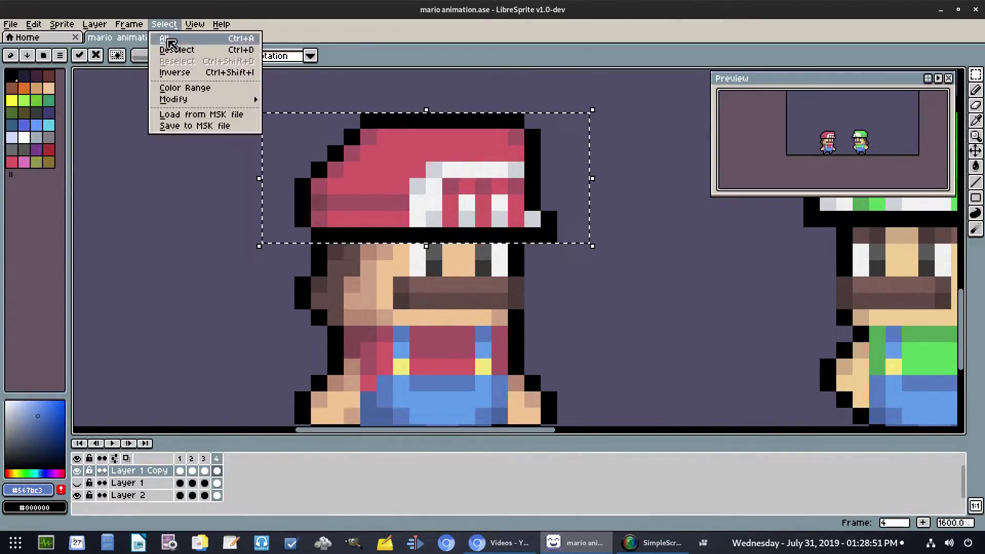
click(176, 49)
key(Left)
key(Left)
key(Right)
key(Right)
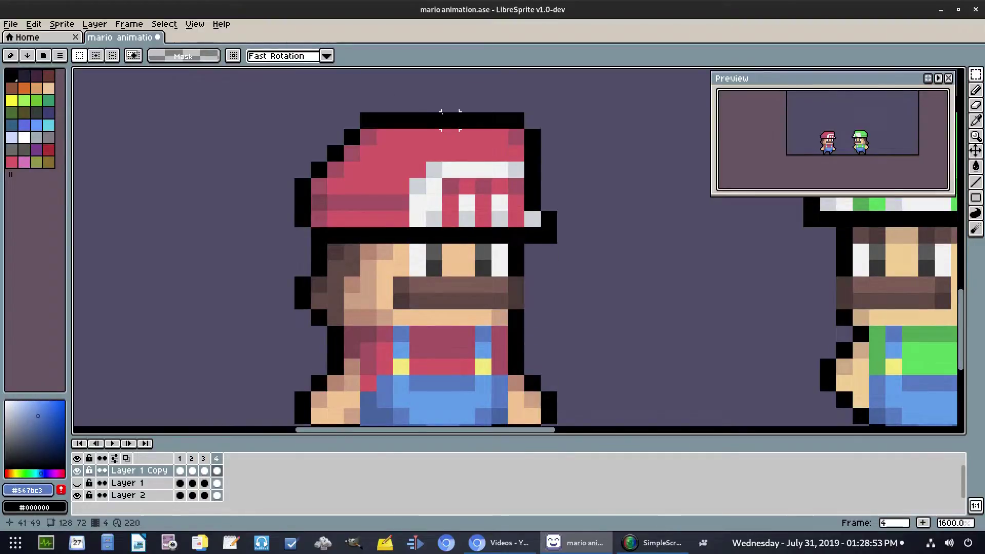
On frame 4, select the crown of the cap, lower it by one pixel and preview the animation
drag(566, 170, 254, 88)
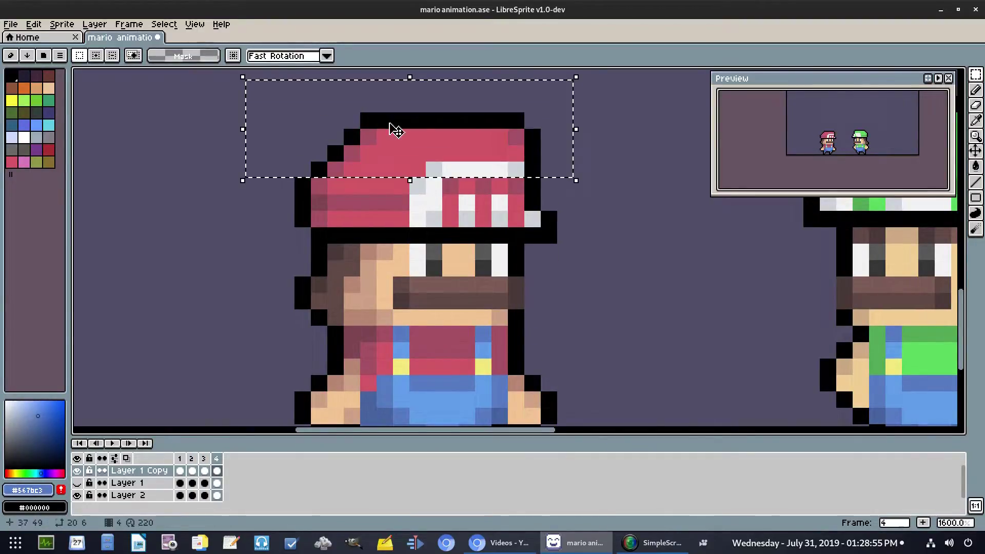
drag(432, 139, 439, 152)
click(615, 137)
drag(549, 154, 303, 104)
drag(438, 144, 442, 163)
click(167, 24)
click(177, 50)
key(Return)
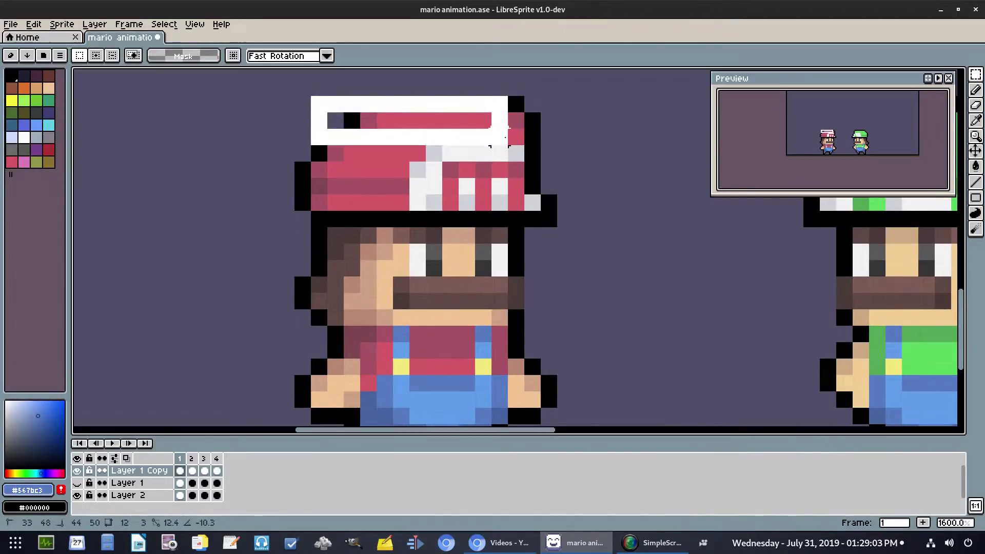
On frame 1, select the crown of the cap and lower it by one pixel
drag(308, 77, 429, 115)
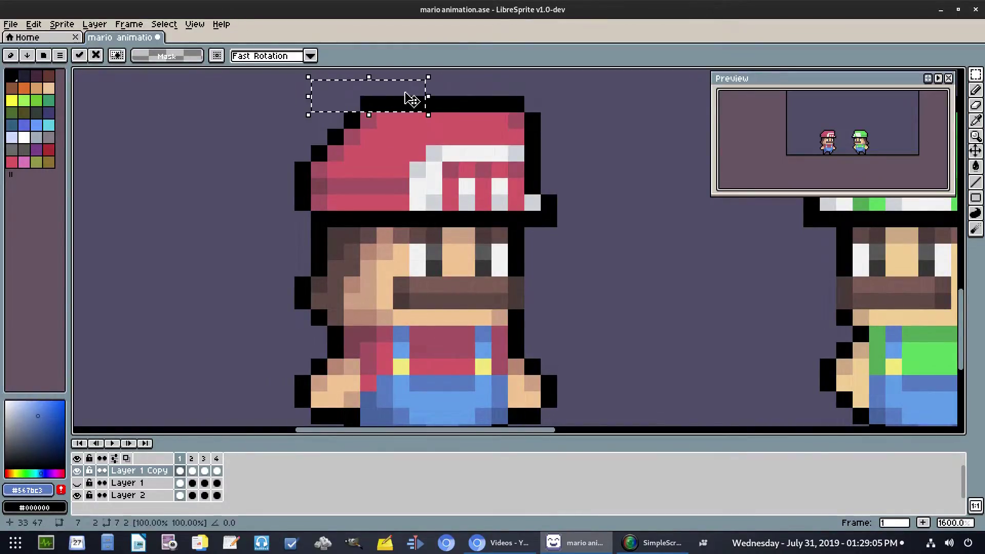
click(164, 24)
click(177, 49)
drag(308, 77, 560, 148)
drag(506, 131, 506, 147)
click(164, 24)
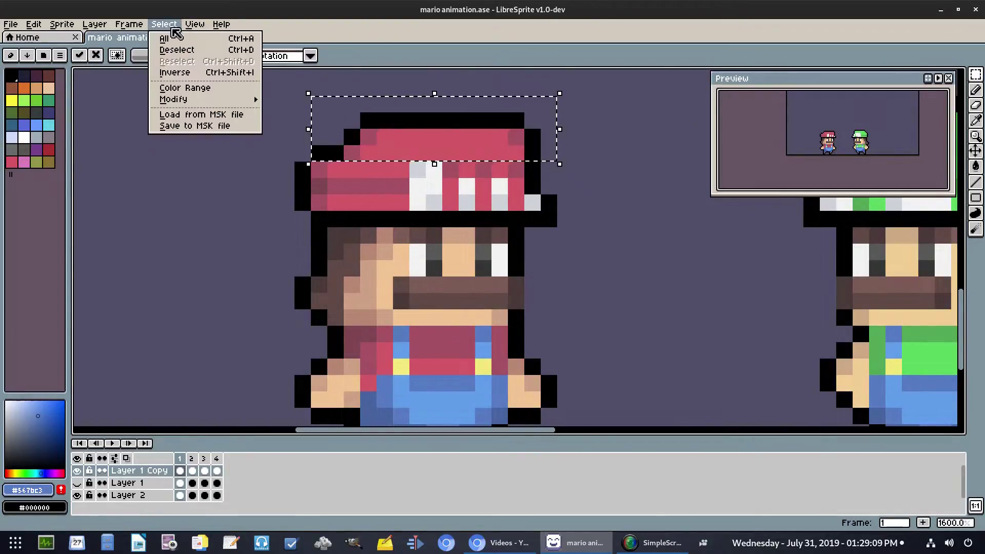
click(177, 49)
Play the animation and check the cap's movement zoomed out and close up
scroll(162, 345, down, 4)
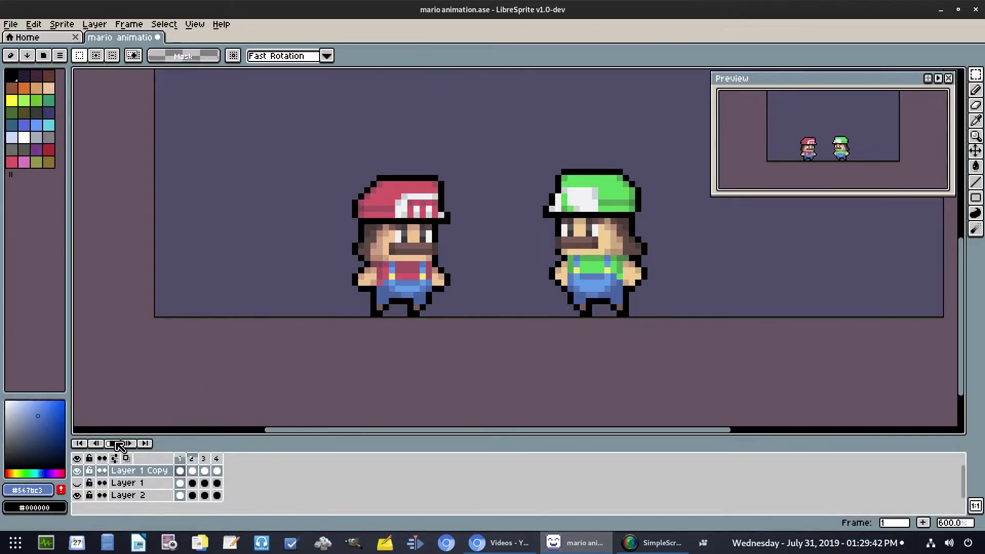
scroll(316, 292, up, 3)
click(112, 442)
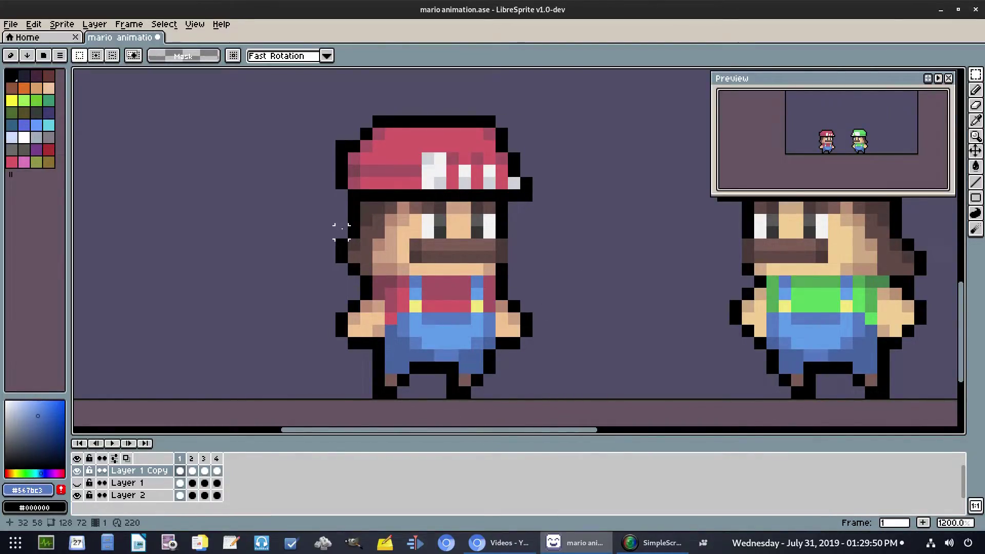
Try to move the face below the cap down one pixel on frame 1
mouse_move(324, 214)
mouse_down()
mouse_move(528, 269)
mouse_move(532, 288)
mouse_up()
click(440, 247)
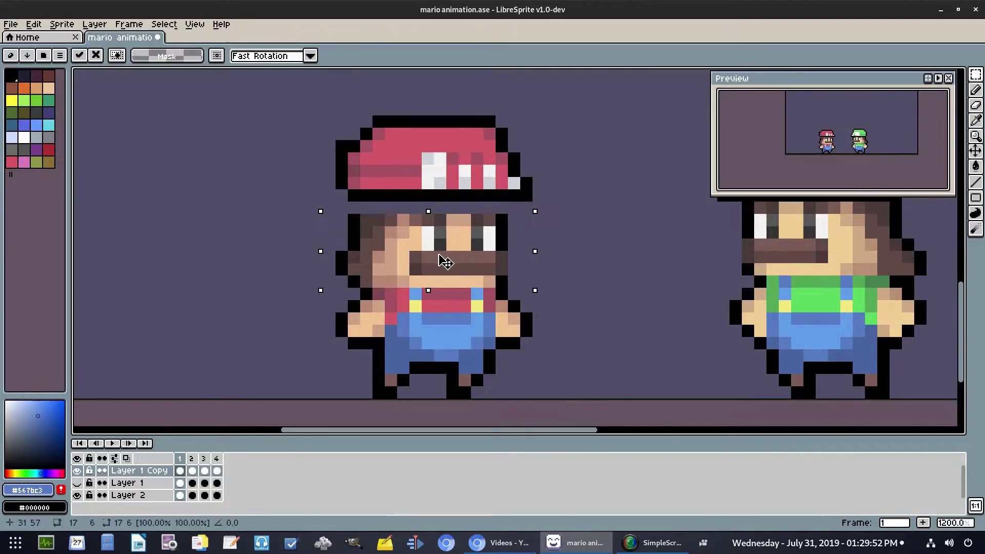
click(163, 24)
click(172, 46)
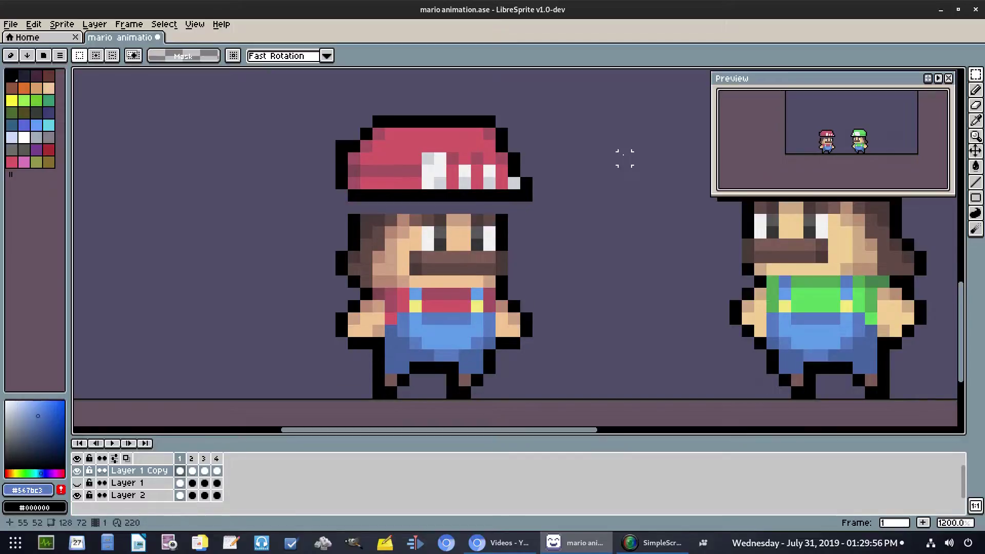
Try to shift the cap on frame 3 one pixel to the right, comparing it with the other frames
drag(299, 91, 569, 202)
key(Right)
key(Right)
key(Right)
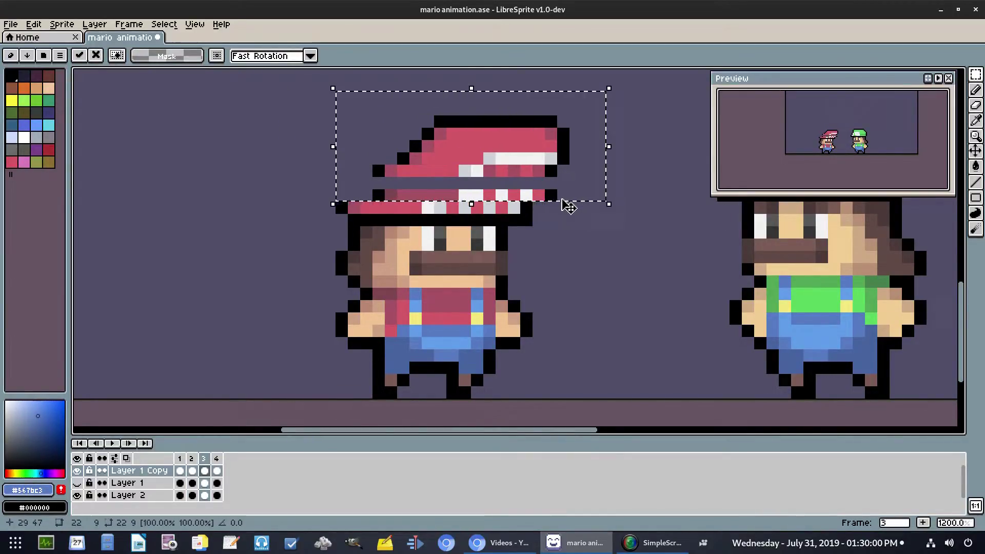
key(Left)
key(Left)
key(Left)
key(Right)
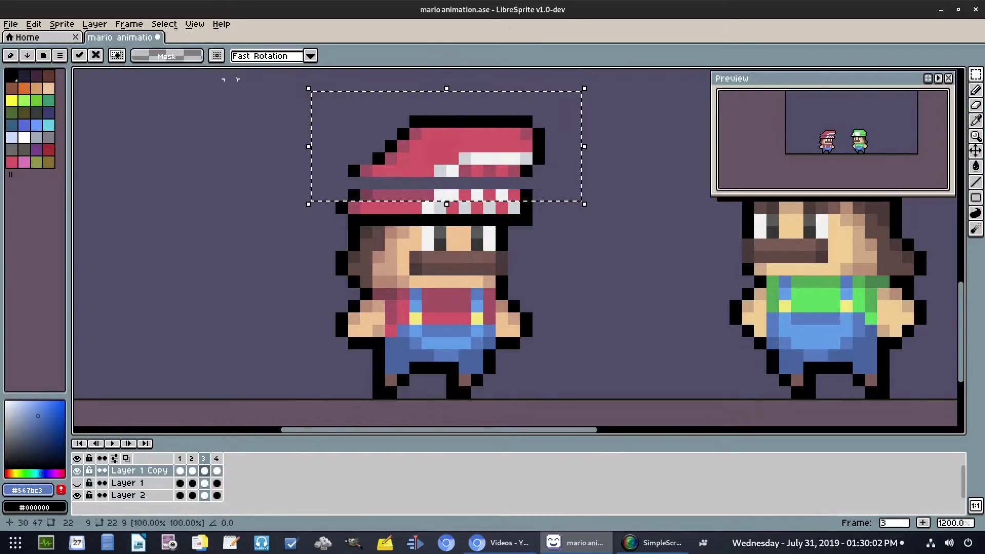
key(period)
key(period)
key(period)
key(period)
key(period)
key(period)
key(period)
key(period)
key(period)
key(period)
key(period)
key(period)
key(period)
key(period)
key(period)
key(period)
key(period)
key(period)
key(period)
key(period)
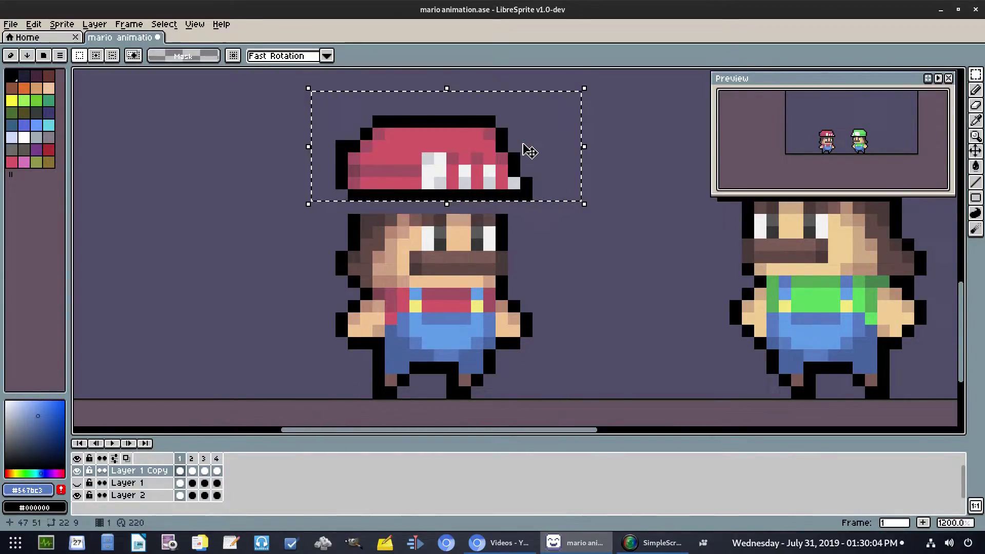
click(163, 25)
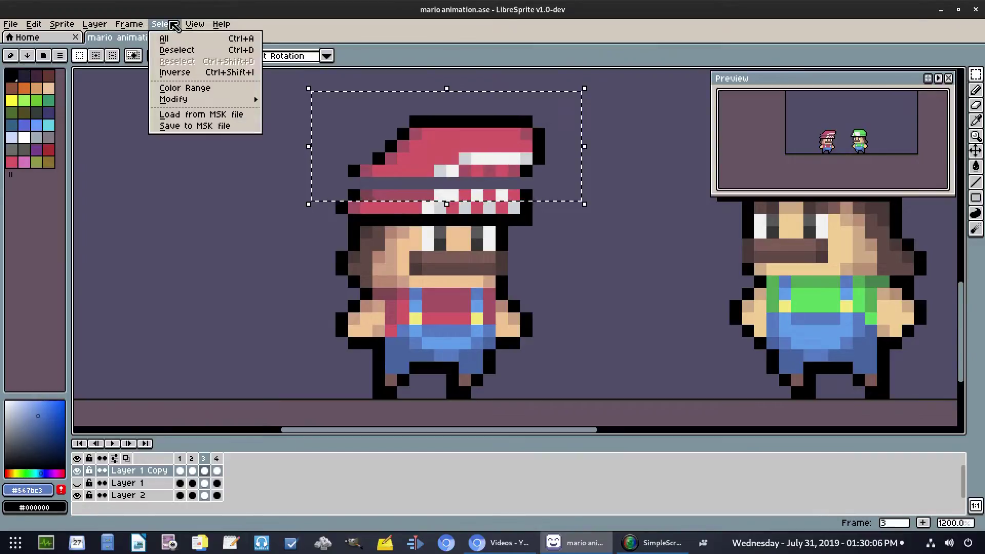
click(172, 46)
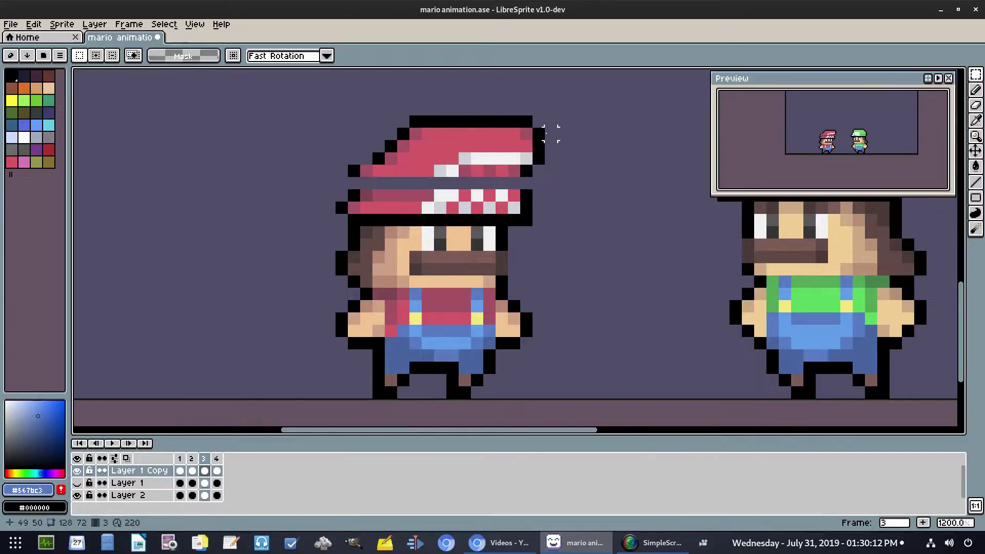
Step through the frames and play the animation to inspect the cap and face
key(Right)
key(Right)
key(Right)
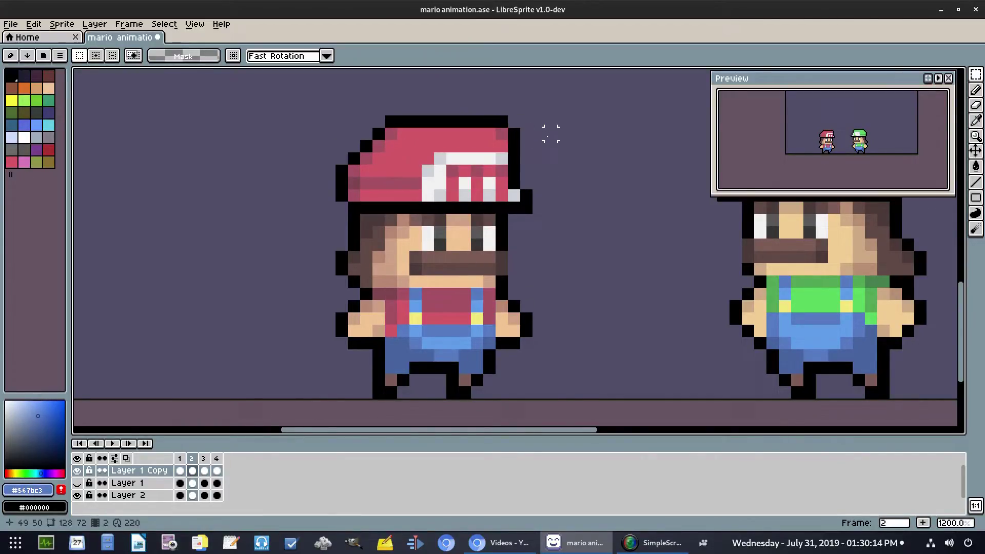
click(168, 24)
click(538, 121)
key(Return)
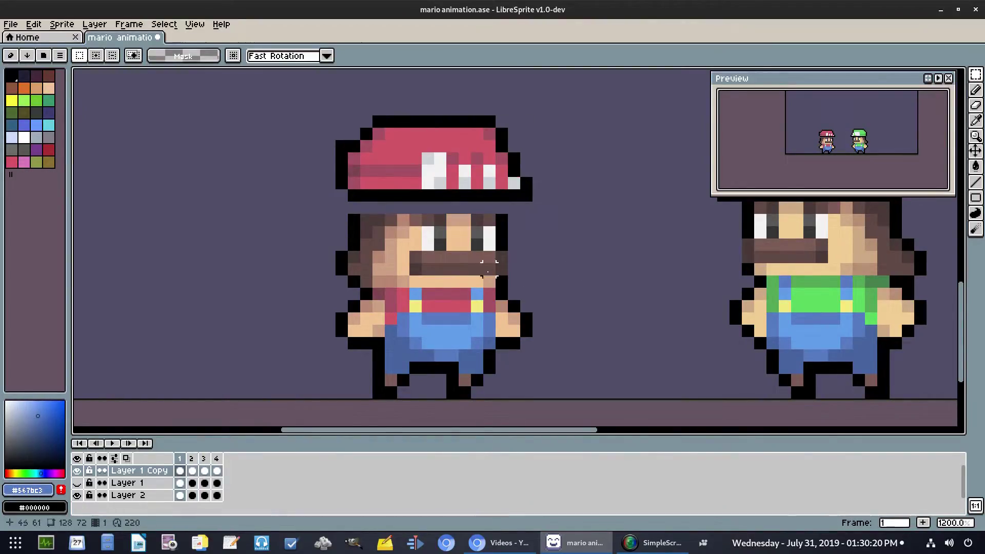
scroll(341, 282, up, 1)
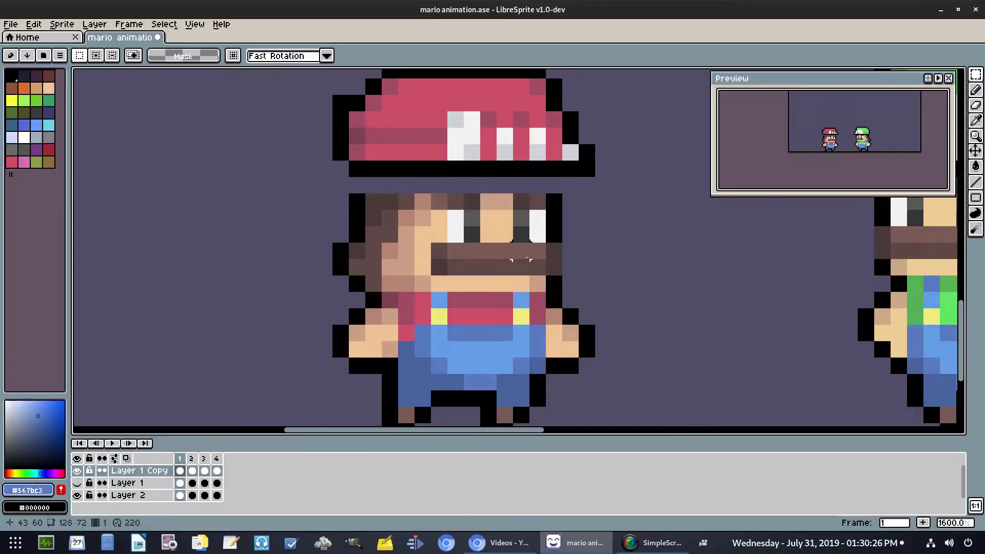
Undo the face shift on frame 1 and the sideways cap shift on frame 3, and clear the selection
key(ctrl+z)
key(ctrl+z)
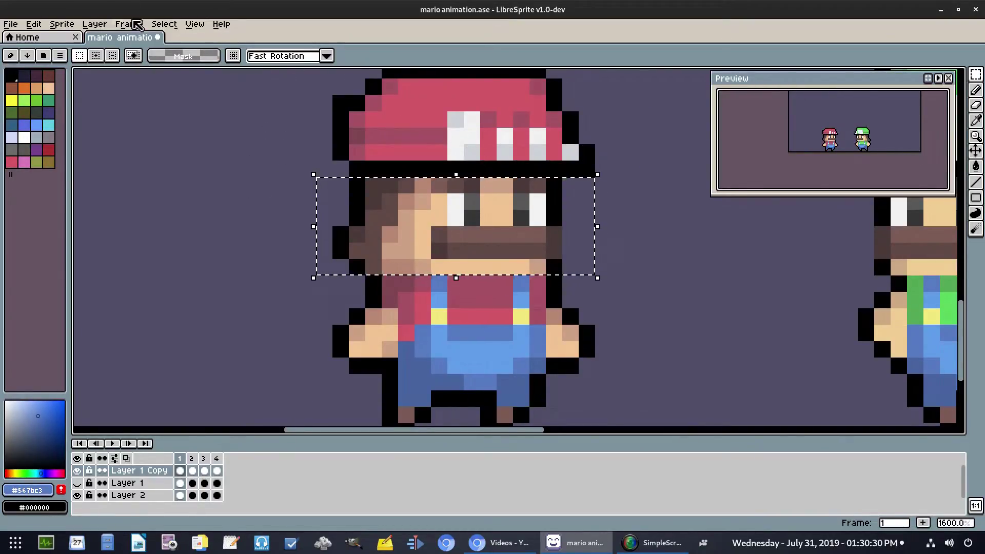
click(164, 24)
click(182, 50)
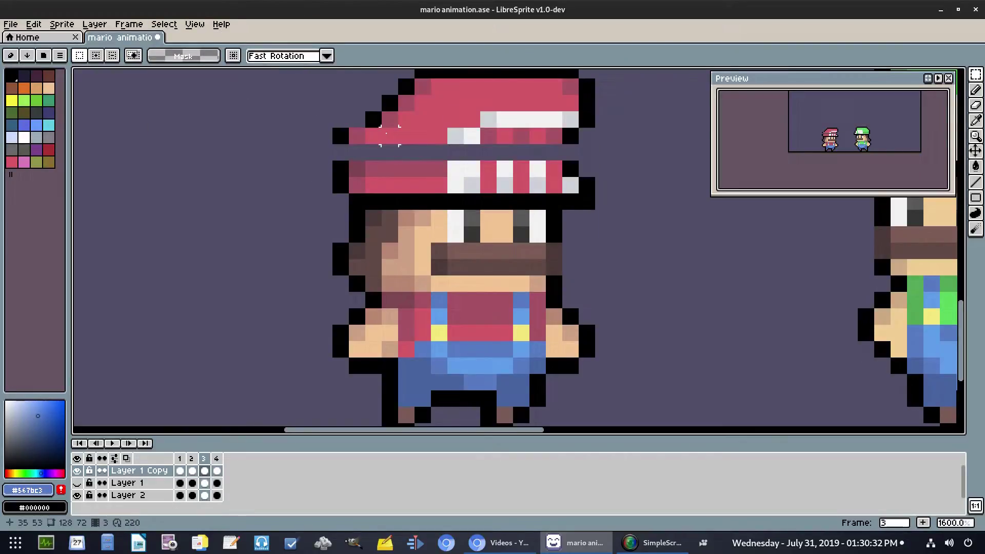
On frame 3, select the eyes and moustache and move them down one pixel
mouse_move(570, 267)
mouse_down()
mouse_move(428, 207)
mouse_move(454, 239)
mouse_up()
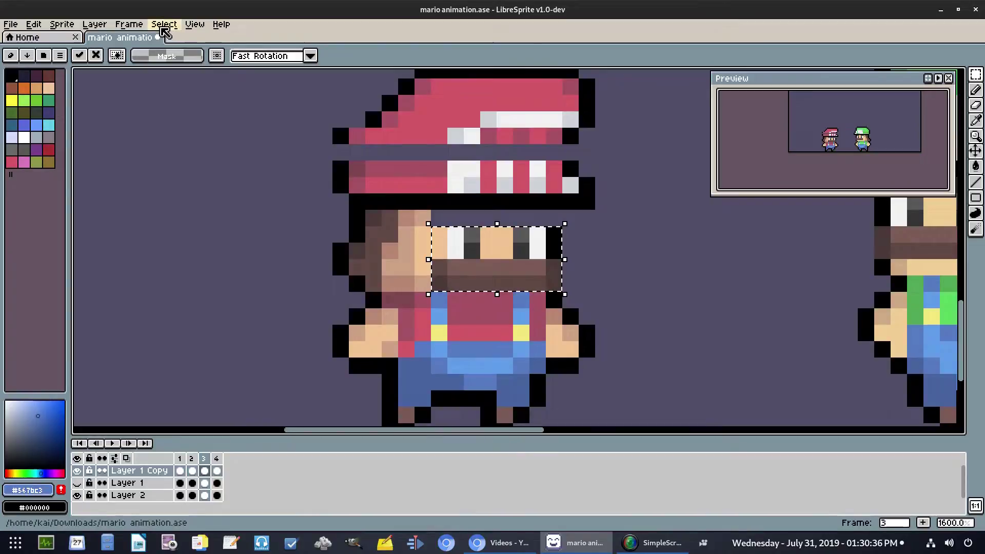
click(165, 24)
click(177, 49)
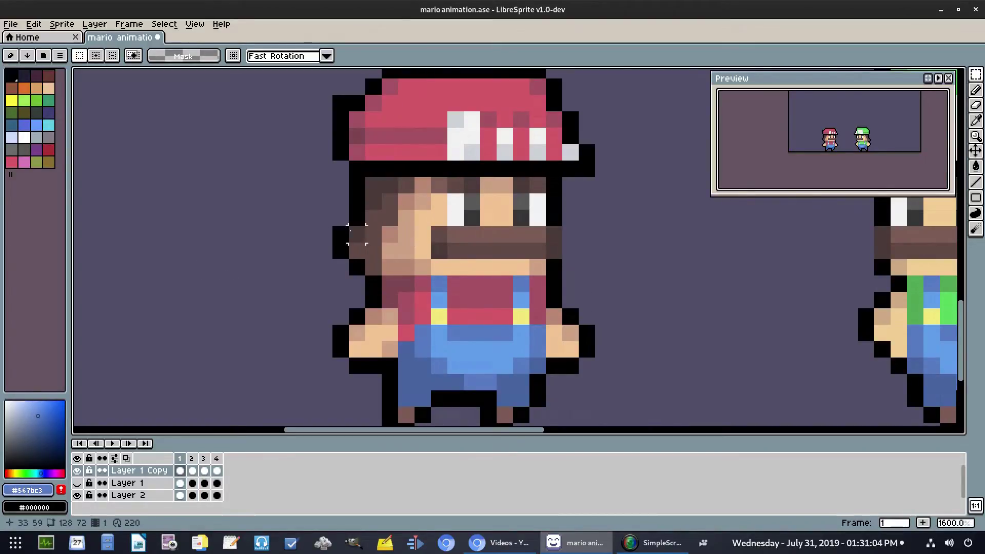
On frame 2, move the 3 x 3 pixel hair tuft at the back of the head up one pixel and advance to frame 3
key(Right)
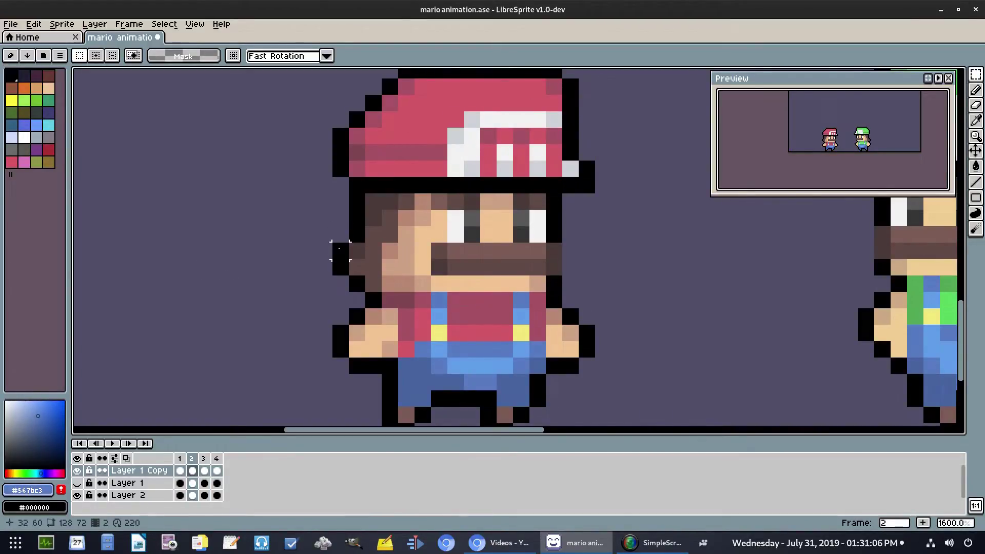
drag(365, 273, 364, 245)
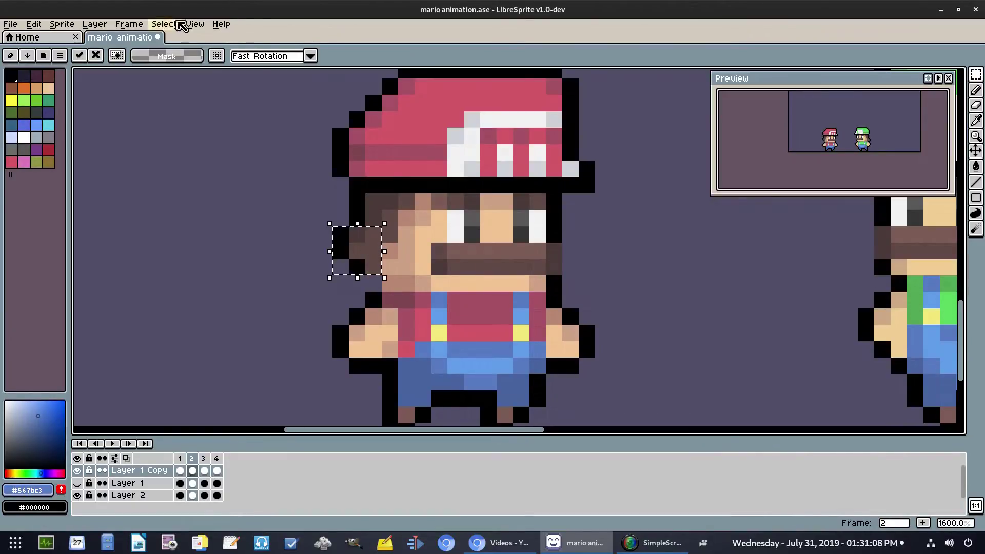
click(181, 24)
click(184, 48)
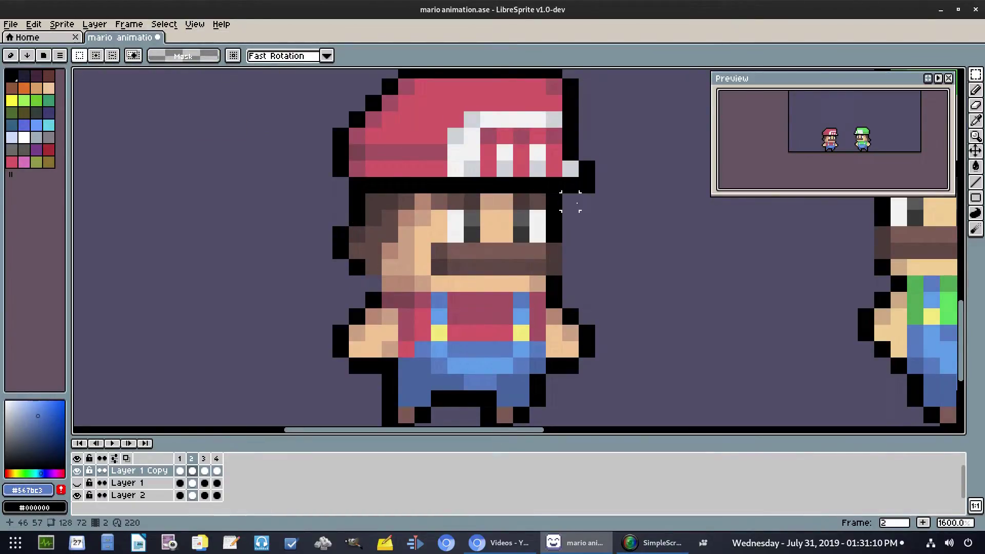
key(Right)
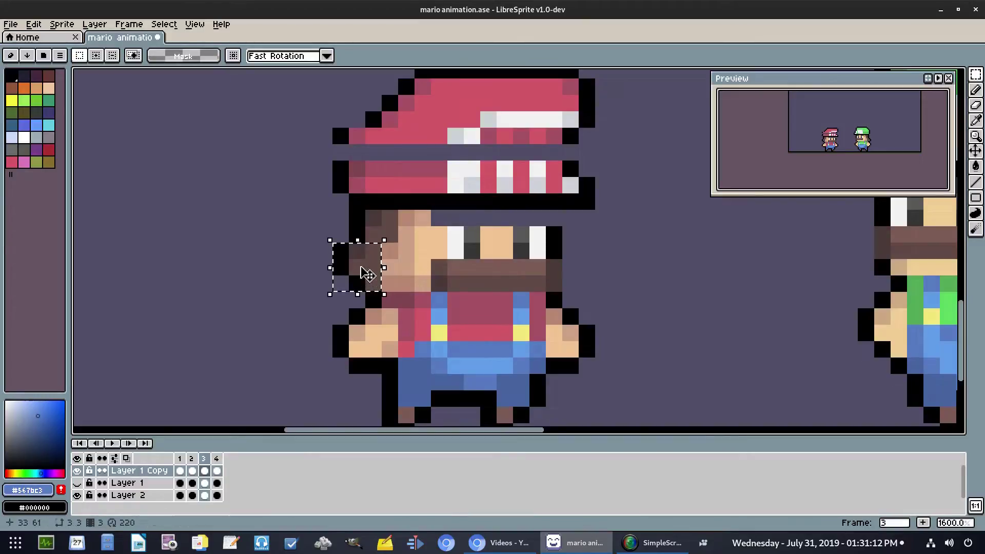
drag(368, 274, 358, 285)
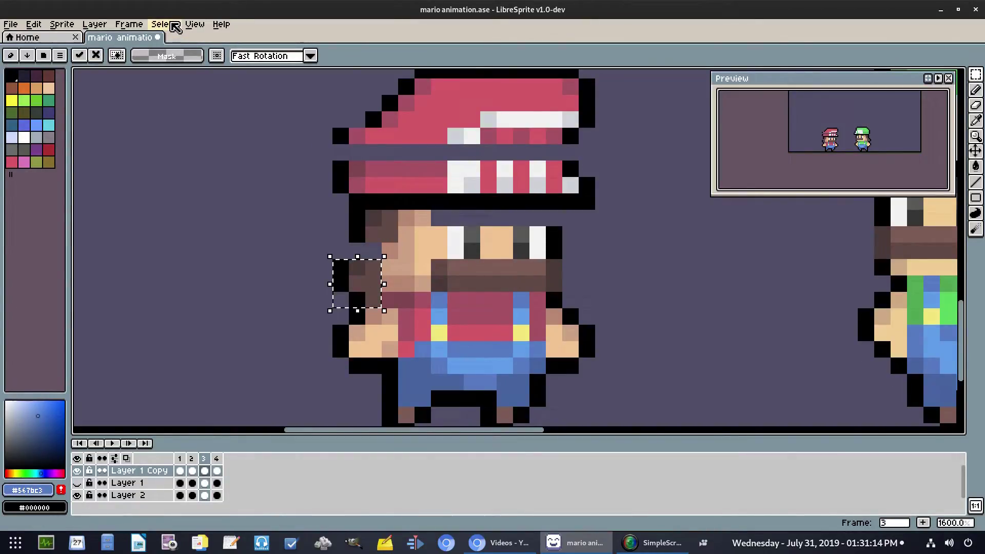
click(171, 23)
click(324, 251)
key(Up)
On frame 3, move the outer 2 x 3 pixel block of the back hair tuft down one pixel and clear the selection
click(305, 237)
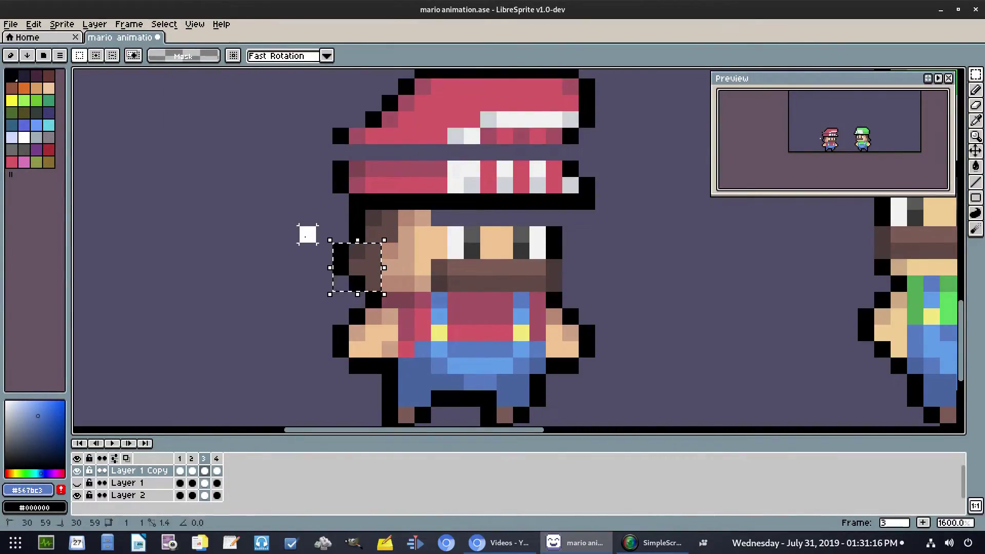
click(348, 274)
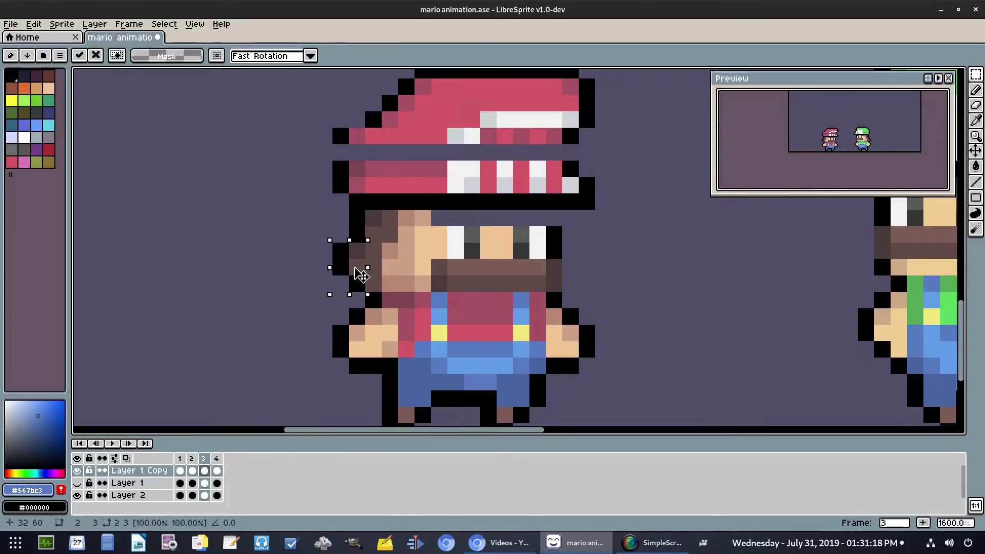
click(163, 24)
click(179, 51)
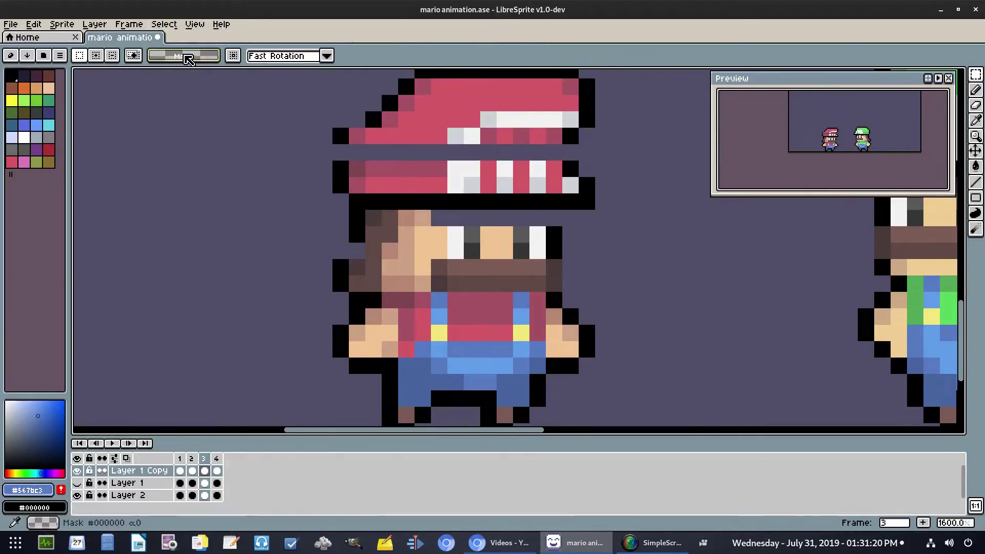
On frame 4, move the 3 x 3 pixel area around the back hair tuft down one pixel, deselect, and play the animation
key(Right)
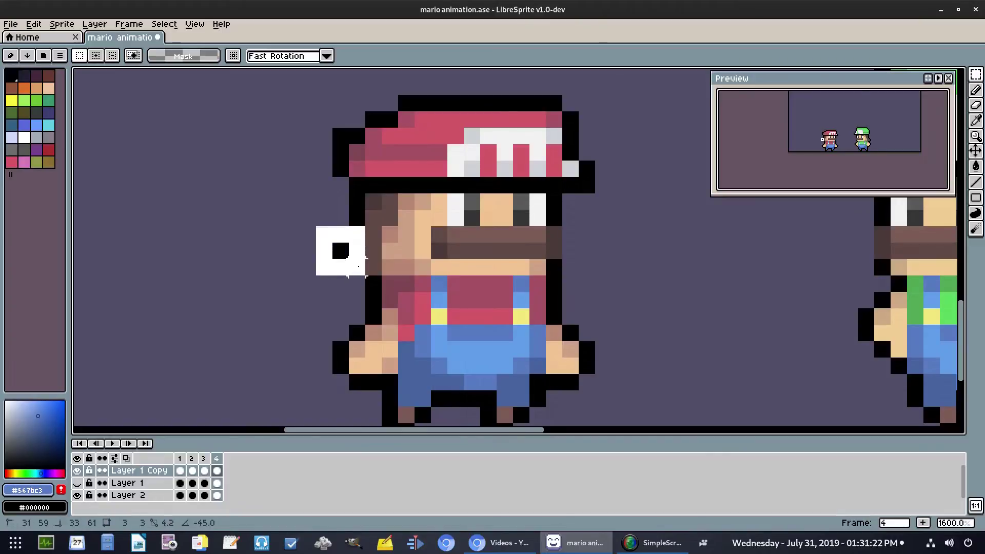
drag(358, 266, 354, 264)
click(164, 24)
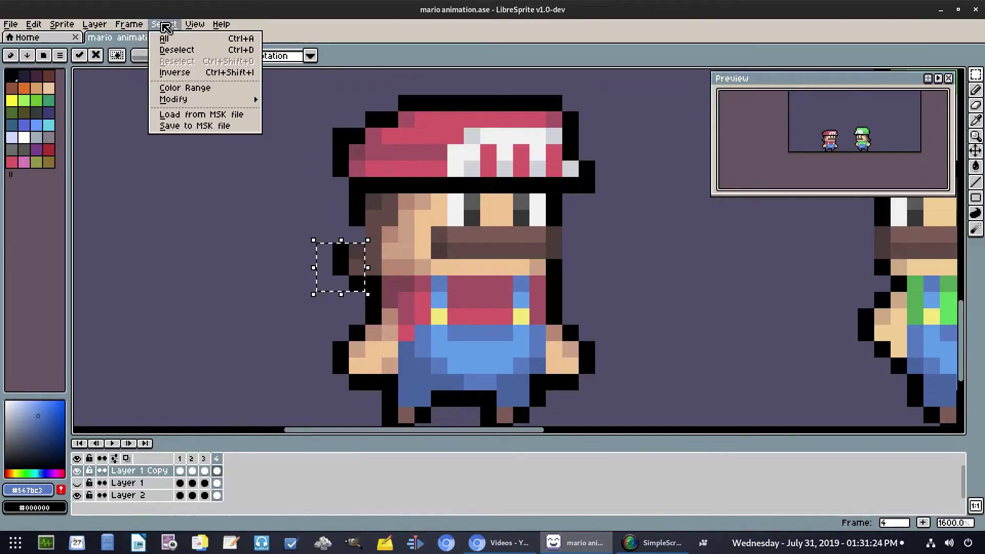
click(176, 48)
key(Right)
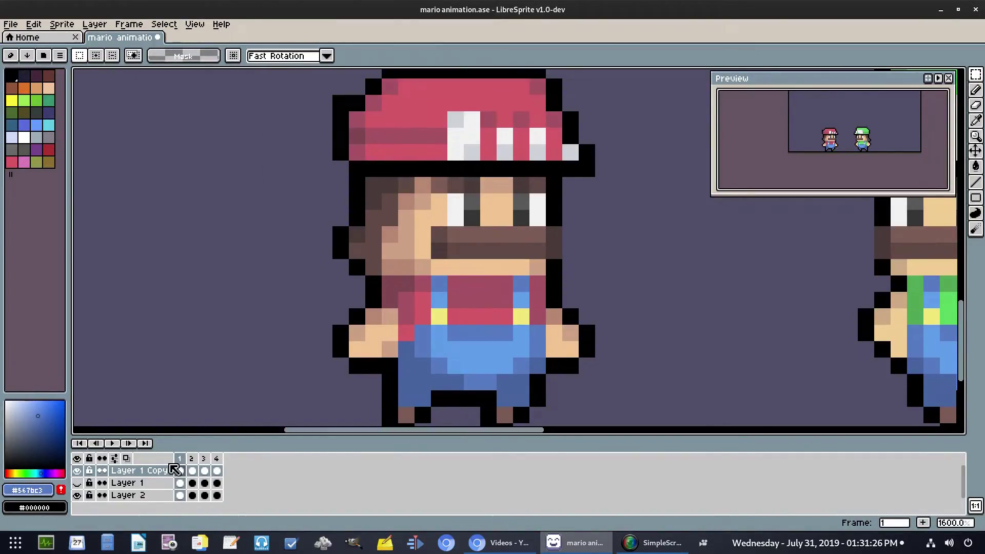
click(115, 444)
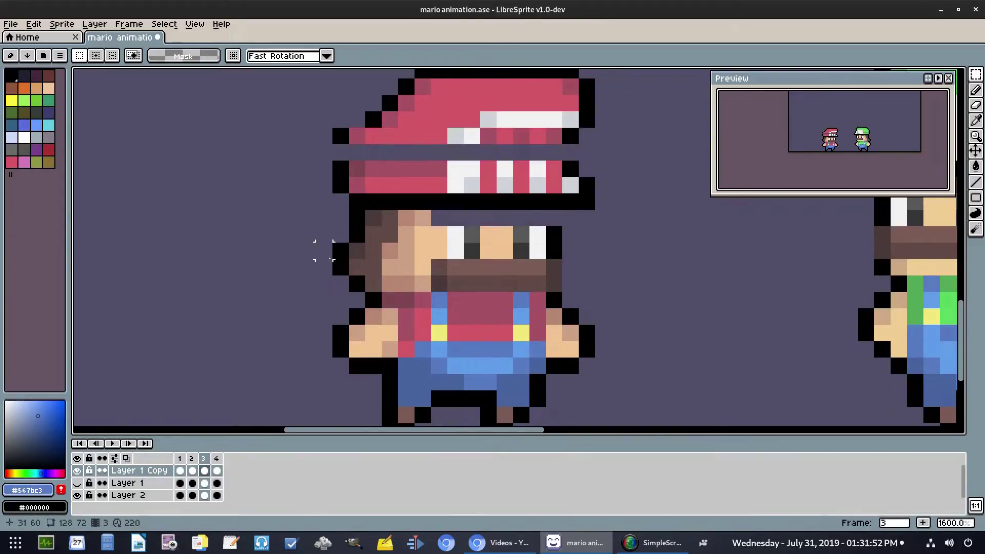
On frame 3, move the black outline at the outer edge of the hair tuft down one pixel and clear the selection
click(324, 259)
drag(329, 259, 351, 311)
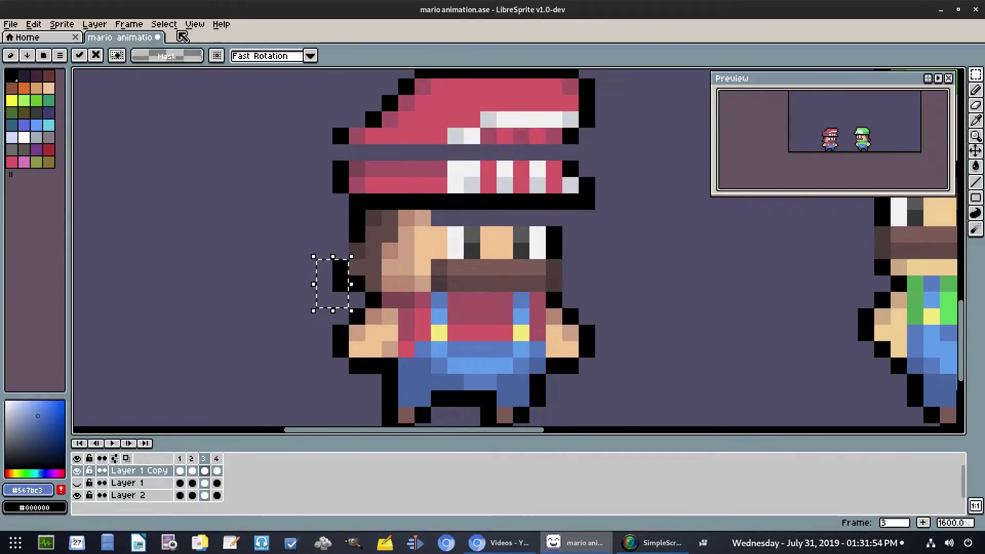
click(163, 24)
click(173, 49)
On frame 4, move the tuft's black outer outline three pixels down and one pixel outward, away from the head, and deselect
key(Right)
drag(323, 265, 341, 305)
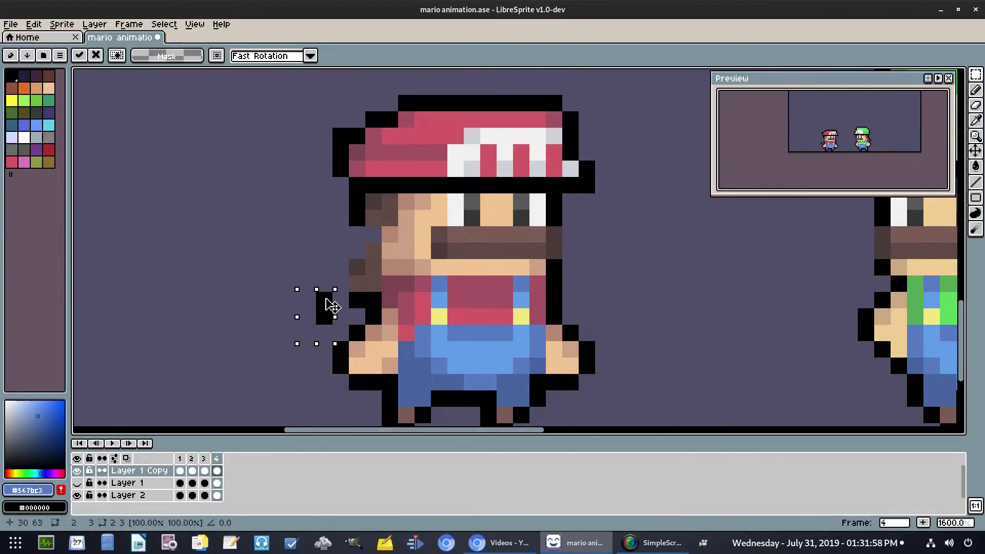
click(163, 24)
click(177, 50)
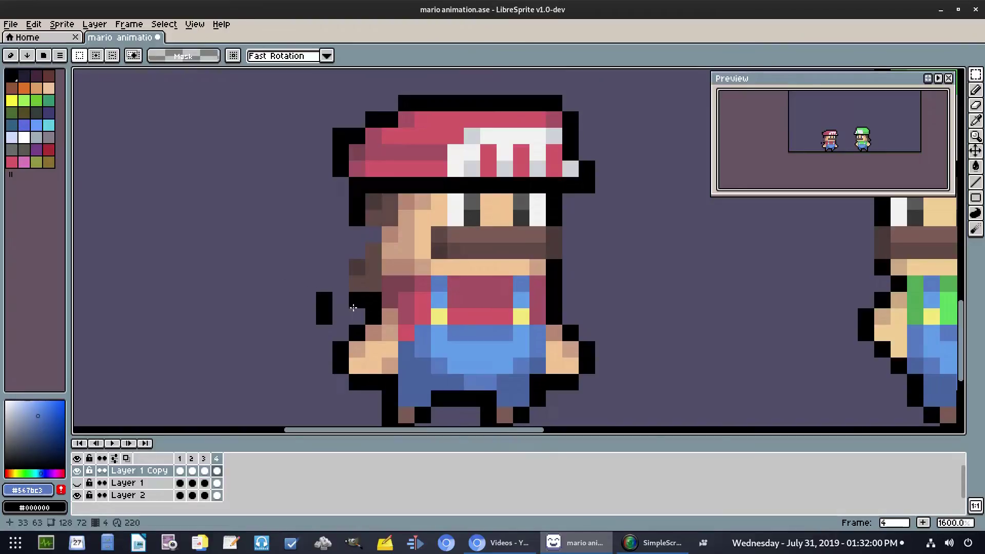
Sample the black outline colour and pencil a longer hair outline behind the head on frame 4, joining it to the cap
key(i)
click(326, 313)
key(b)
click(337, 317)
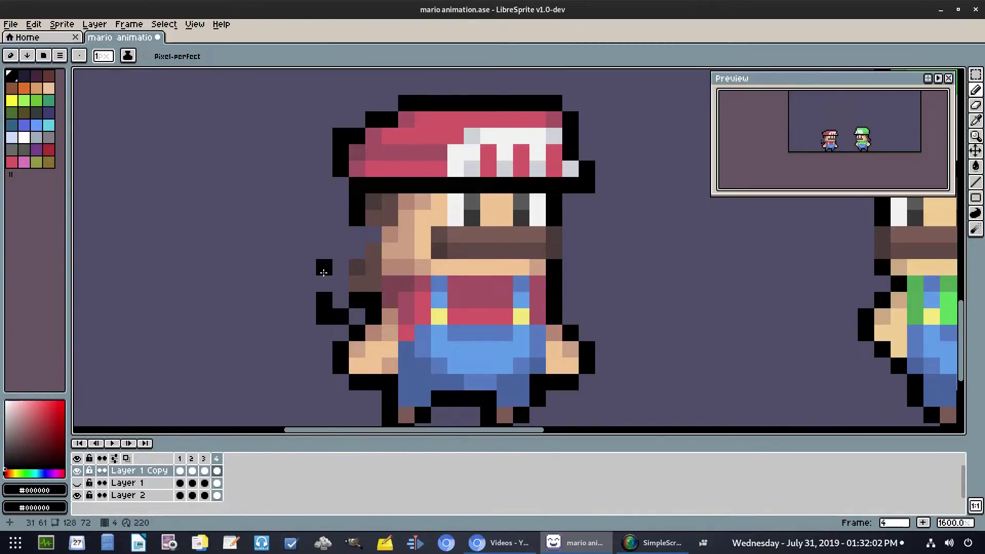
click(324, 283)
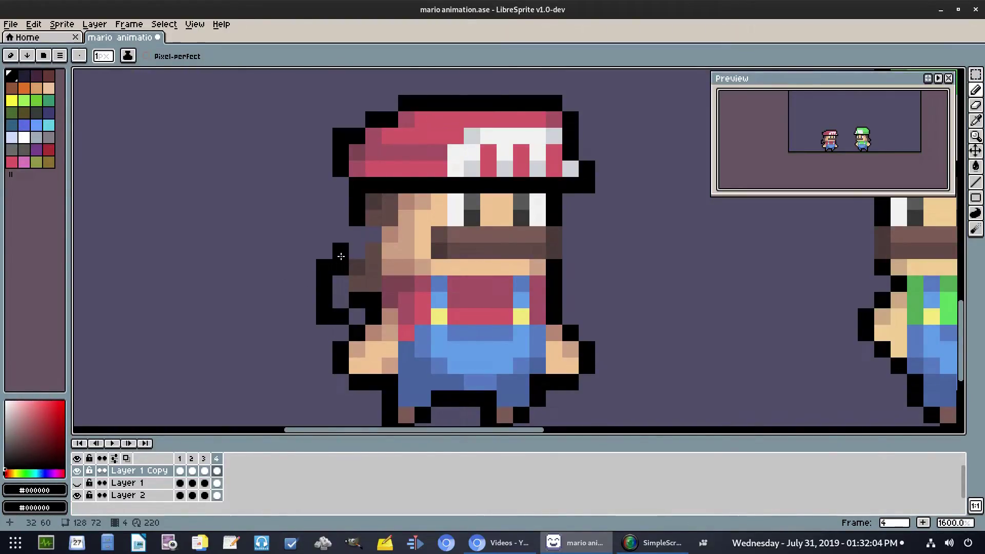
key(ctrl+z)
click(342, 251)
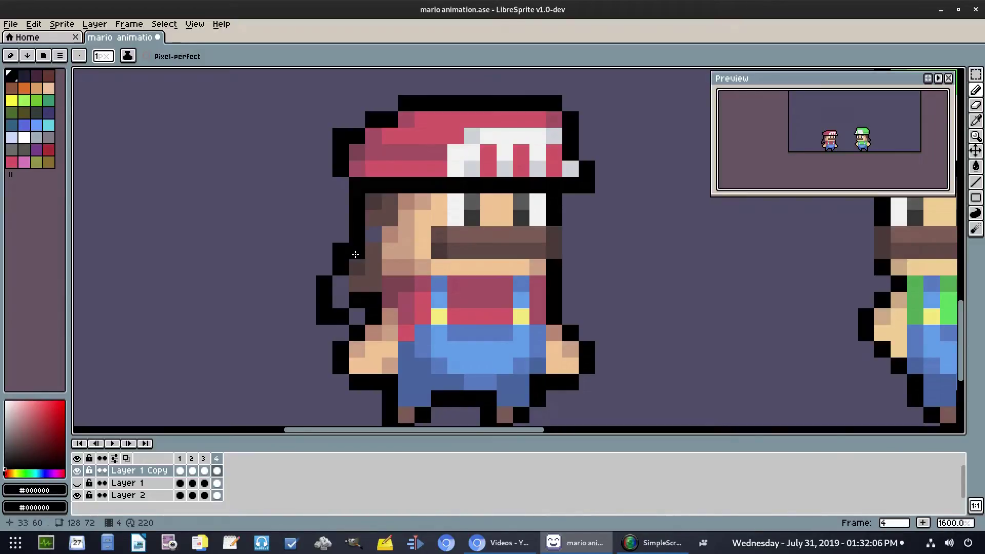
Sample the hair browns #4a3b39 and #604a46 and fill the lengthened hair inside the outline on frame 4
alt+click(356, 264)
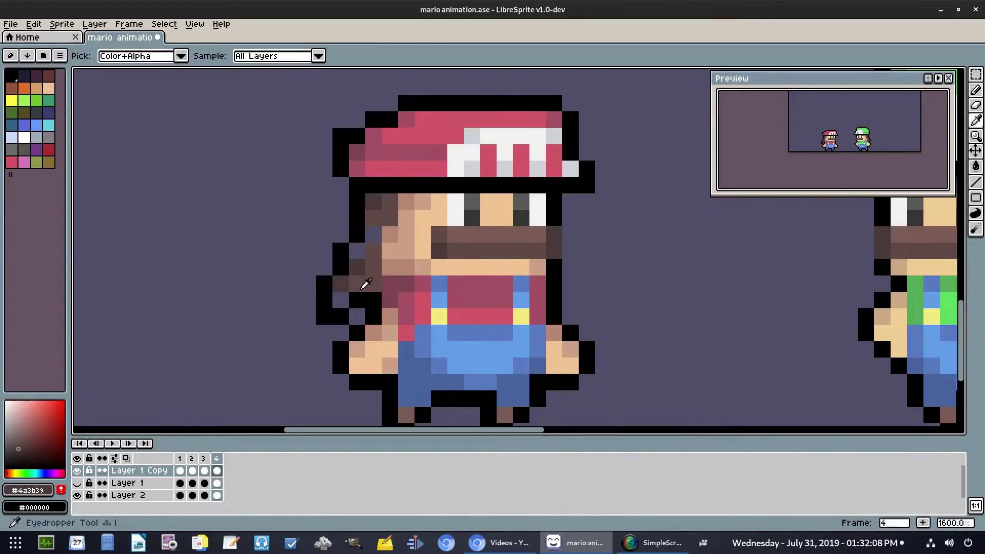
click(348, 288)
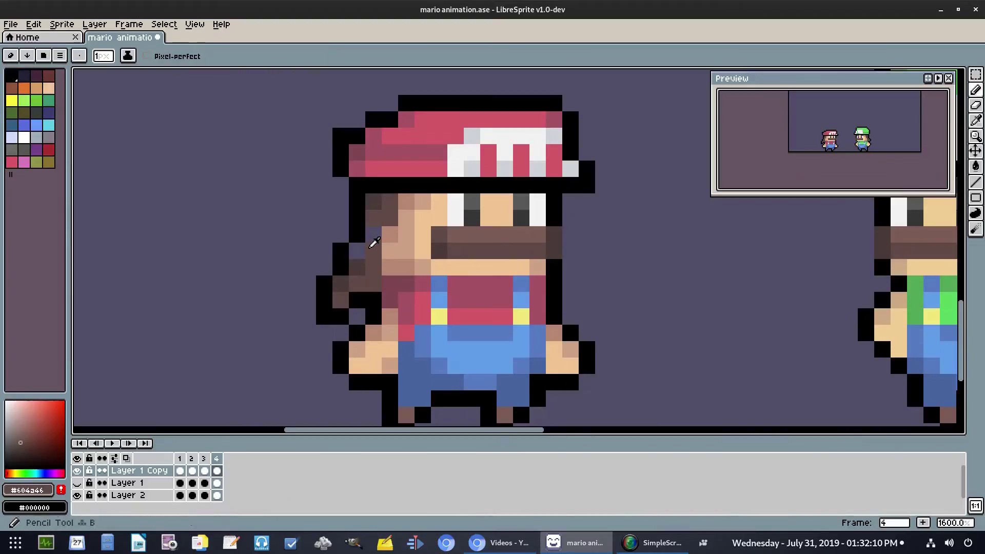
scroll(479, 260, down, 1)
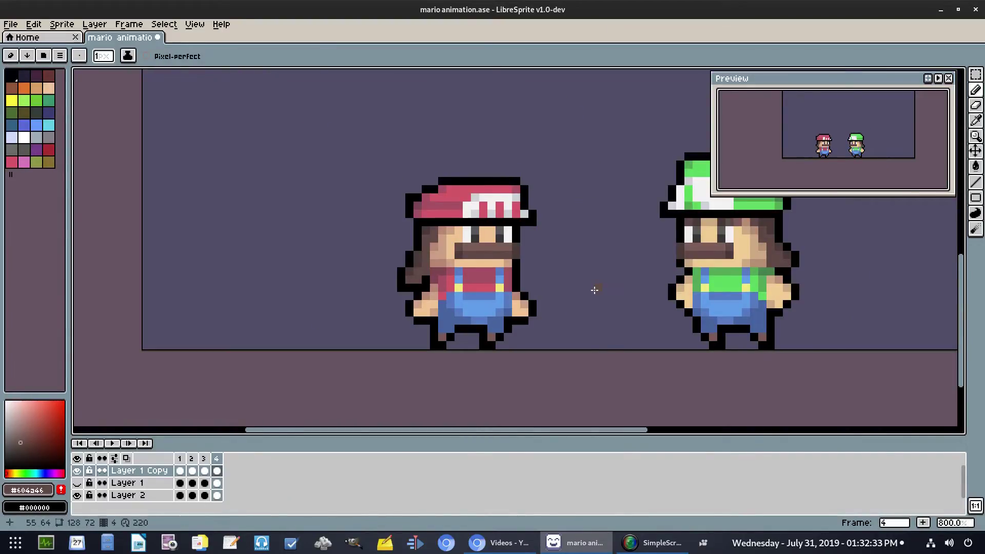
On frame 1, extend the back hair tuft one pixel downward with brown #604a46 and redraw its black outline around it
scroll(460, 263, up, 2)
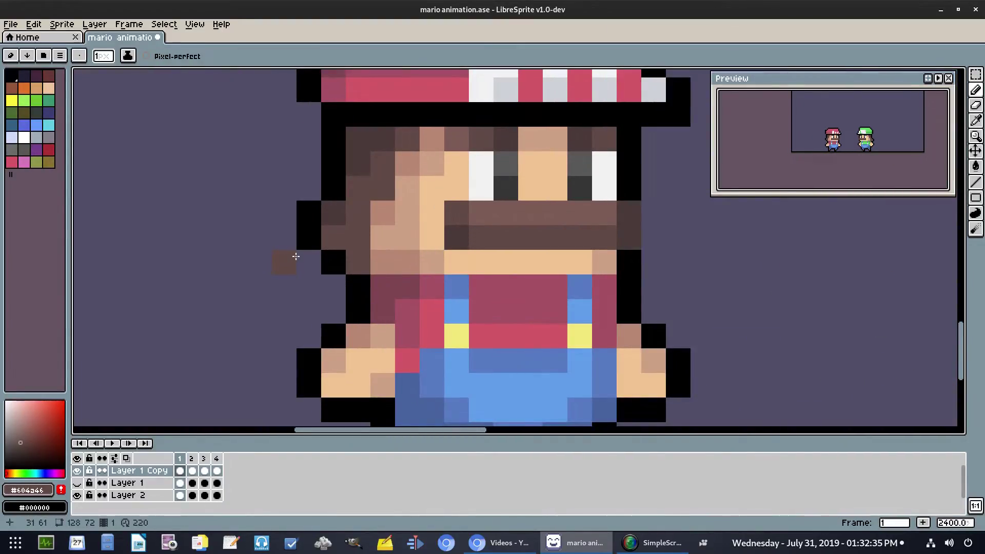
alt+click(304, 235)
click(310, 255)
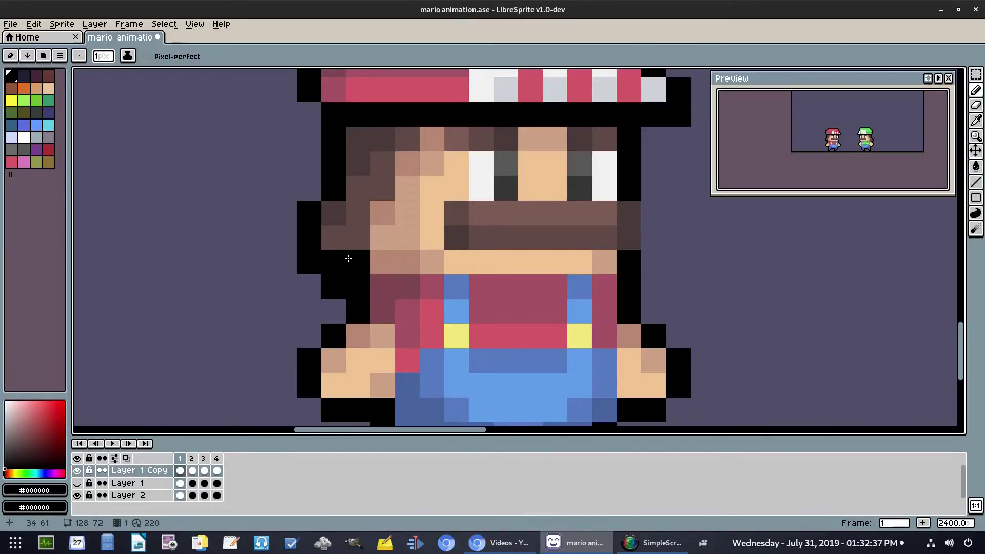
alt+click(362, 225)
click(348, 253)
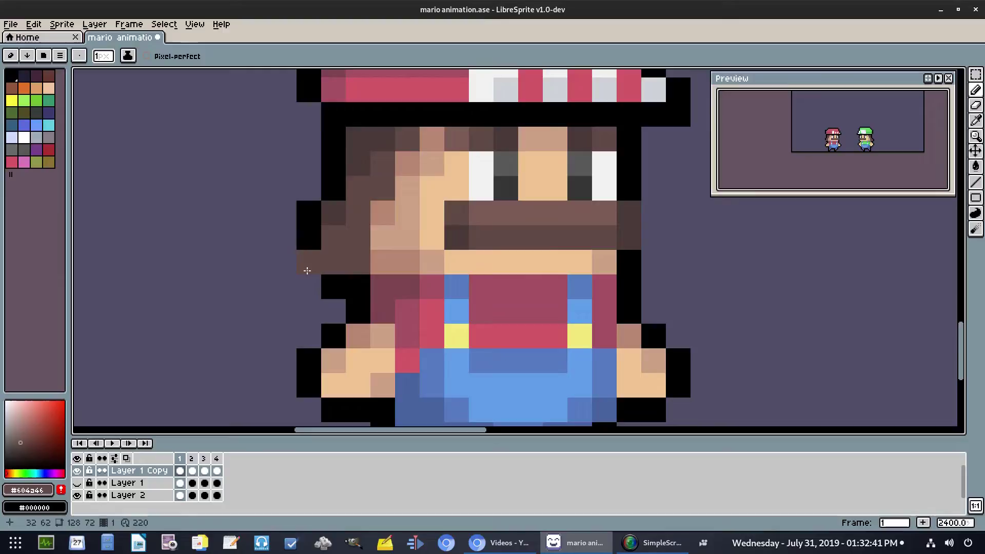
alt+click(313, 245)
click(535, 204)
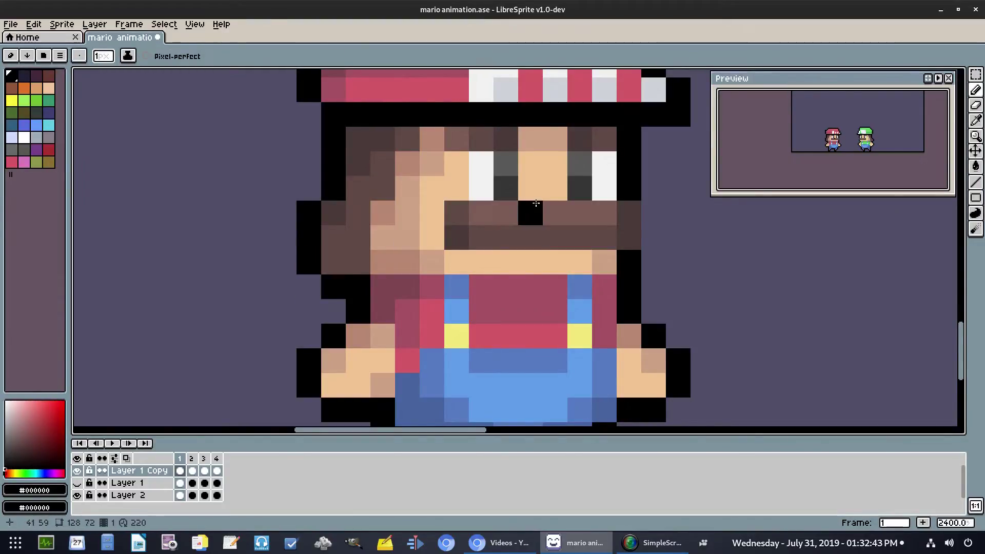
On frame 3, extend the hair tuft's black outline downward and fill its lower corner with the sampled brown #604a46
key(Right)
key(Right)
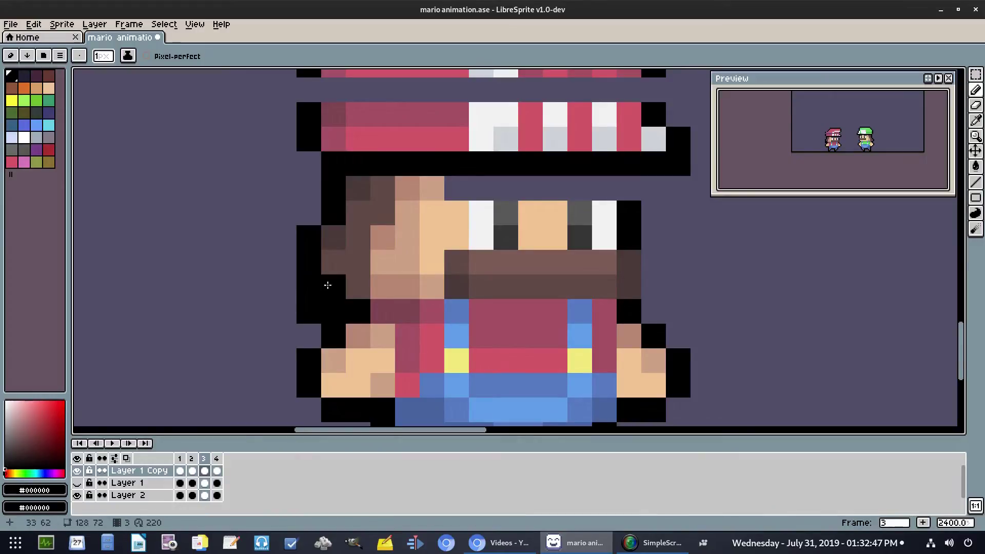
alt+click(341, 260)
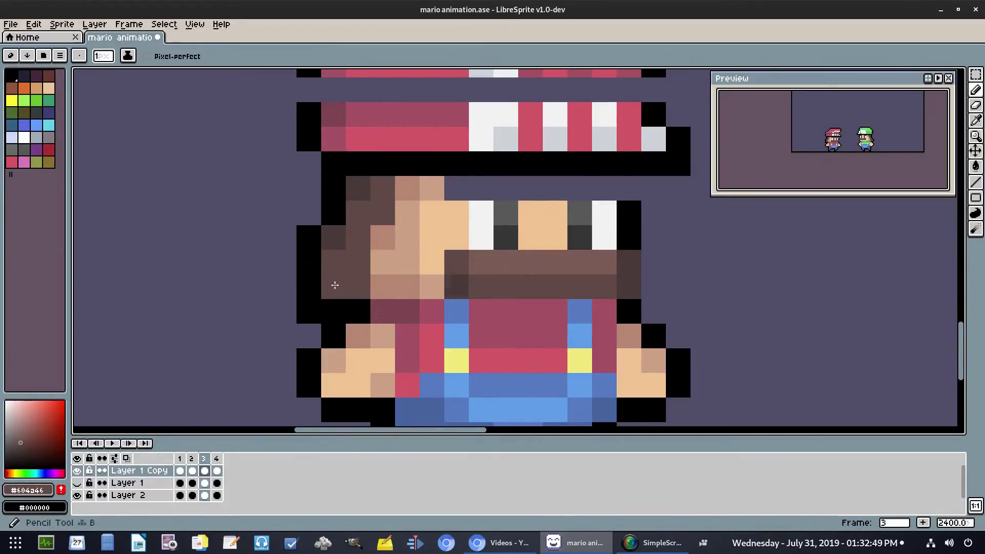
Play the whole animation to check the hair movement, then stop playback
scroll(492, 287, down, 6)
click(113, 444)
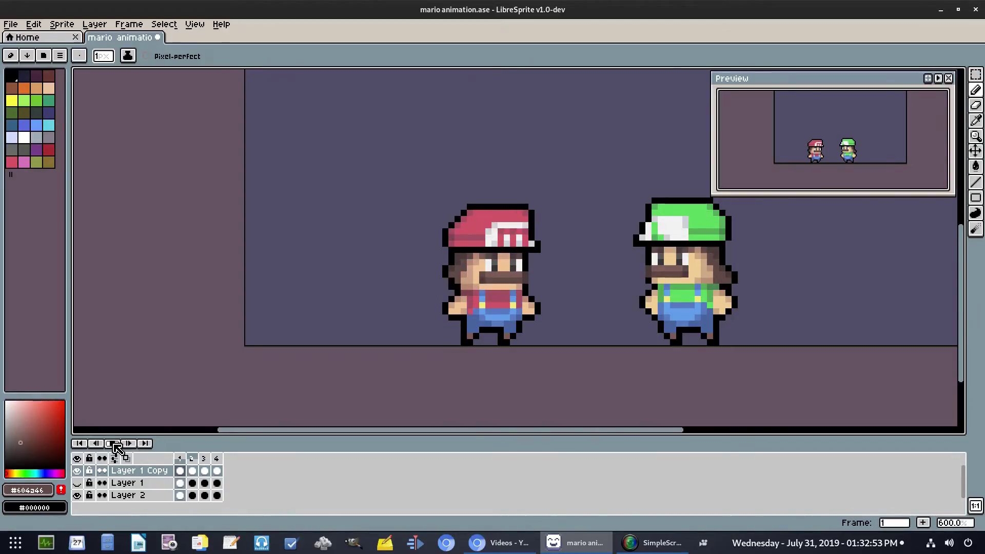
key(Return)
On frame 4, erase the lowest pixels of the hair tuft, close its black outline one pixel higher, and play the animation
scroll(431, 355, up, 6)
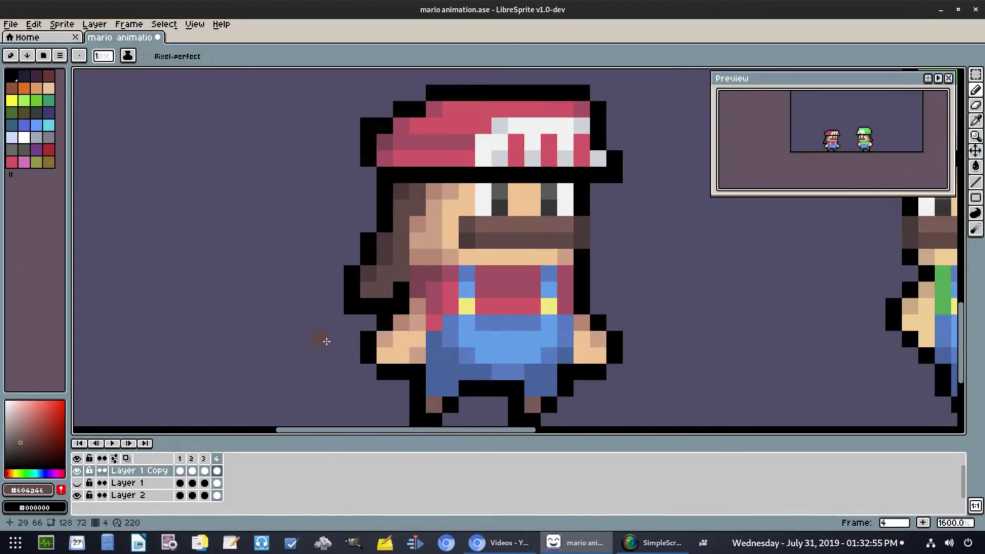
key(e)
key(ctrl+z)
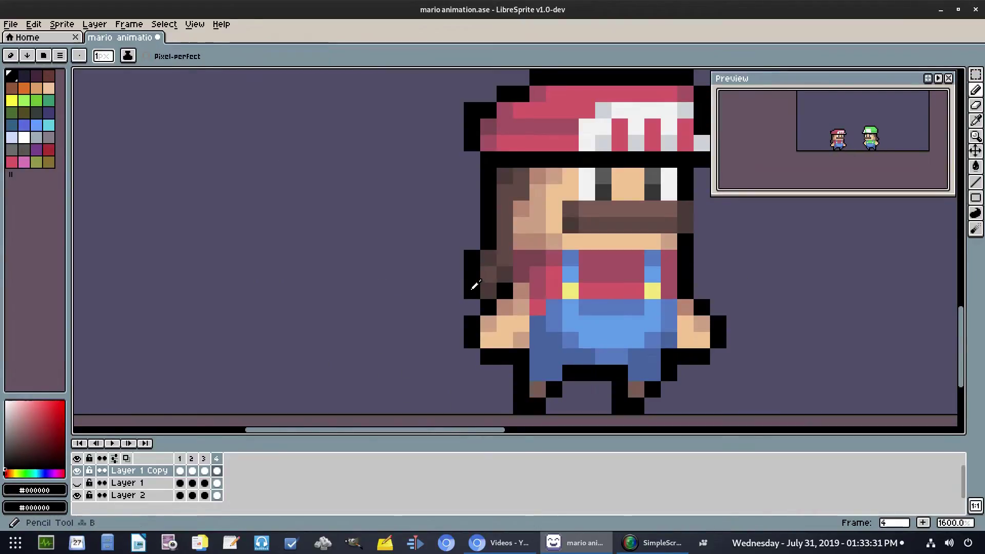
key(e)
click(470, 291)
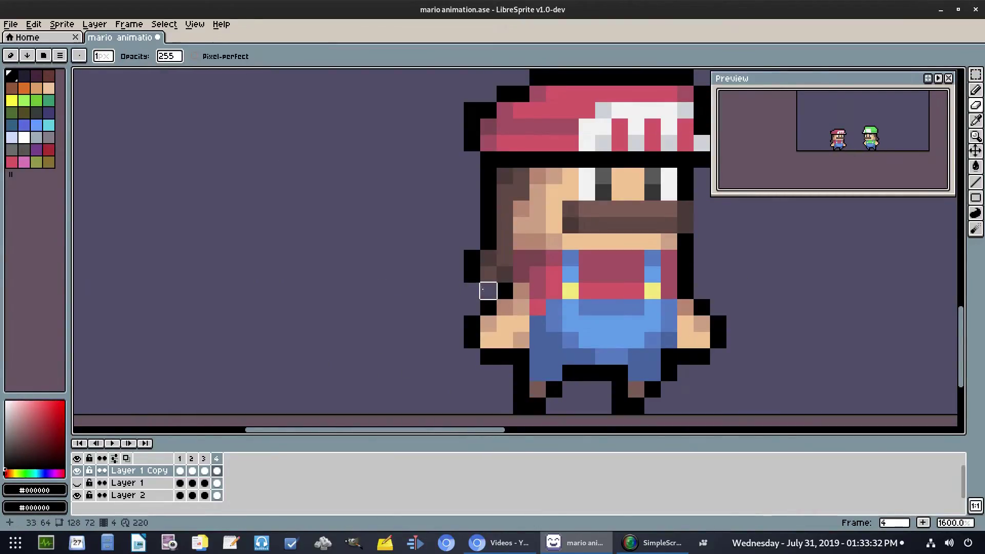
key(b)
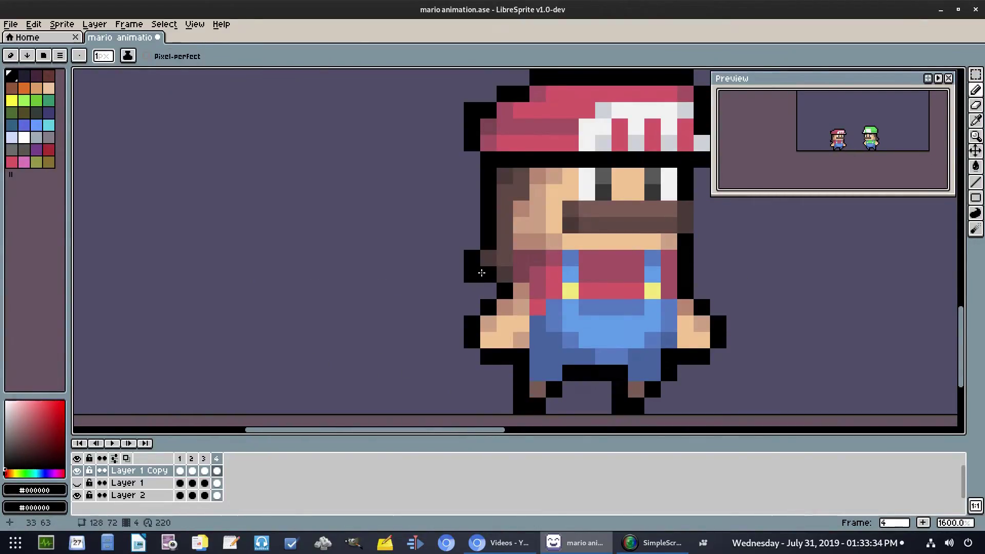
key(Return)
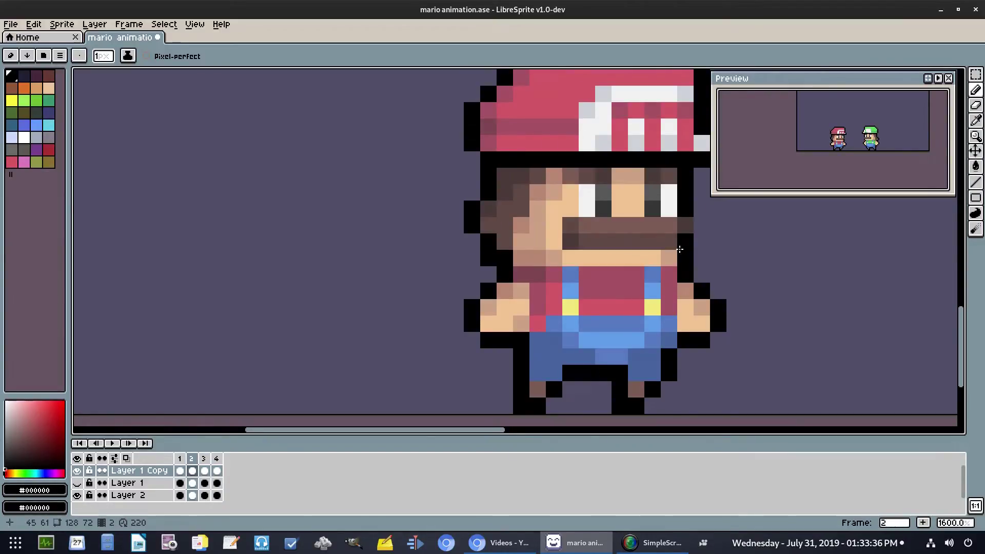
On frame 4, fill the raised hair tuft inside its outline with the sampled browns #4a3b39 and #604a46
key(i)
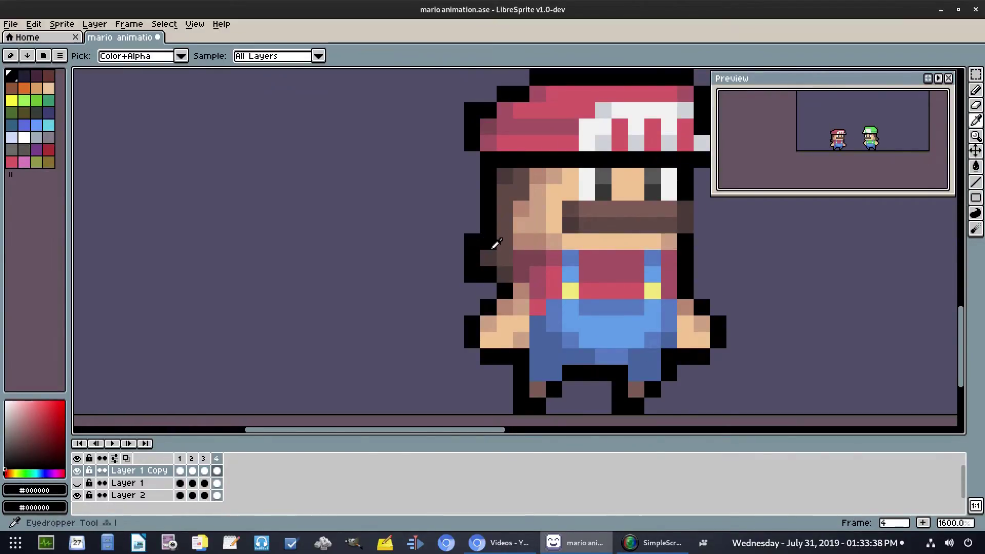
key(b)
key(i)
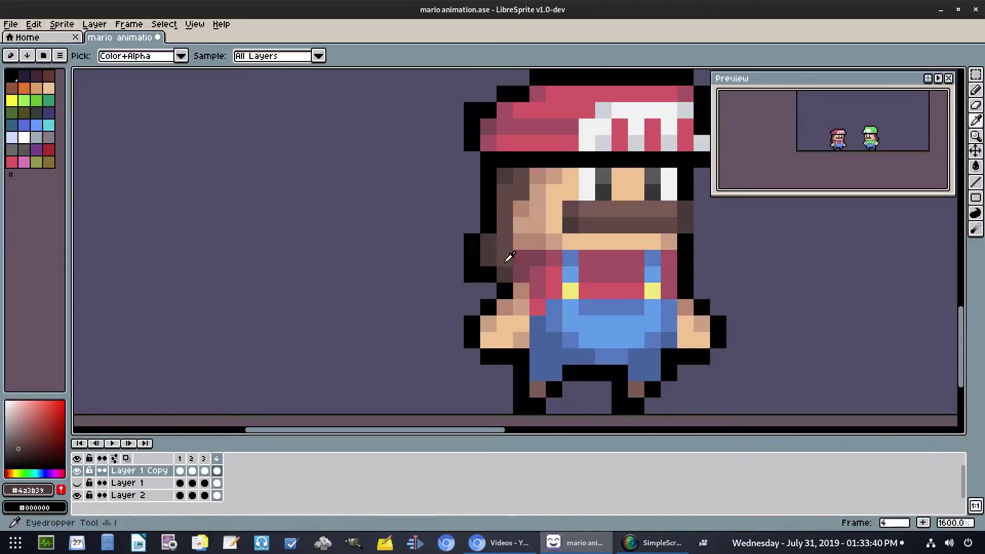
click(508, 255)
key(b)
Play the animation and review Mario's idle movement at several zoom levels
scroll(521, 254, down, 4)
key(Return)
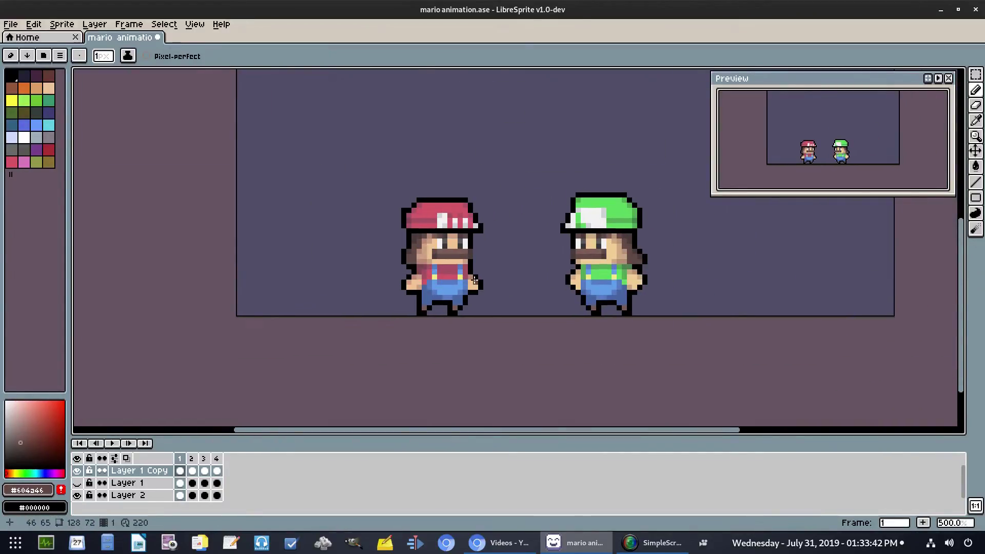
scroll(349, 323, down, 1)
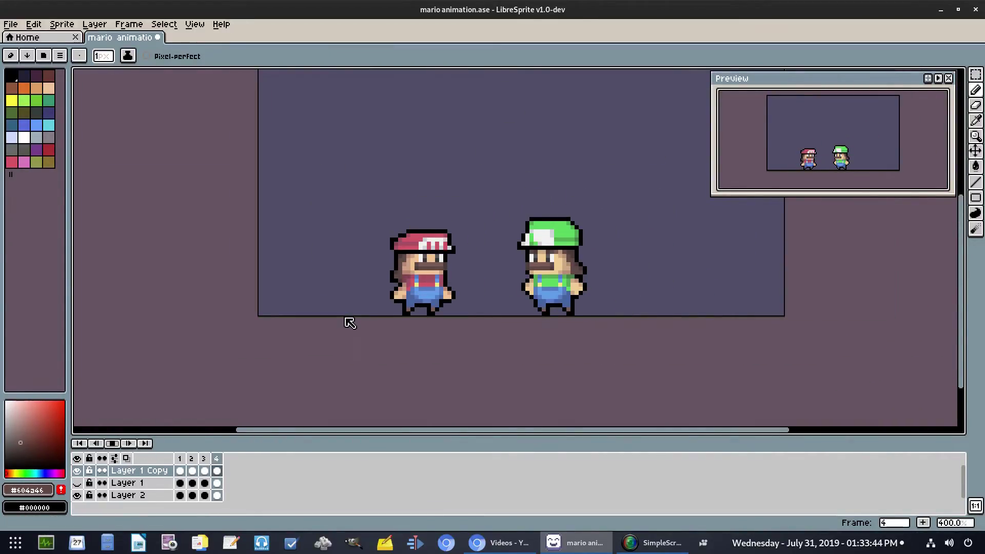
scroll(357, 326, down, 2)
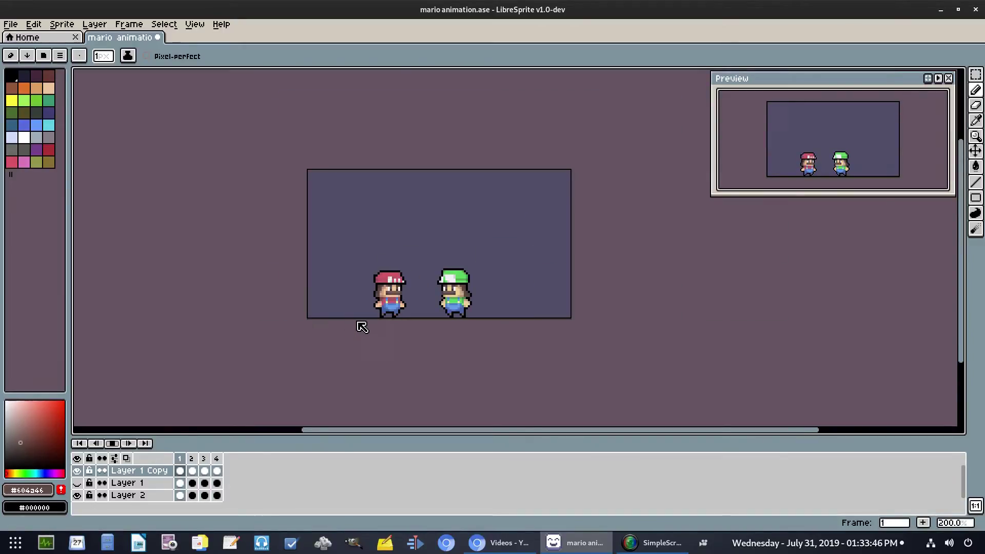
scroll(454, 296, up, 3)
scroll(455, 296, up, 4)
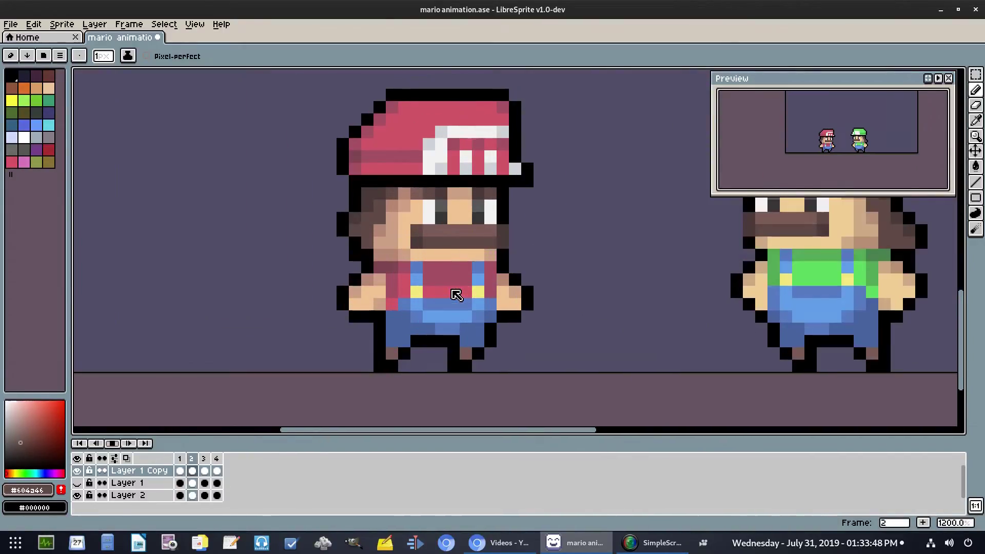
On frame 3, bridge the missing row in the cap's emblem with the sampled white #f1f1f1
key(Return)
scroll(408, 261, up, 3)
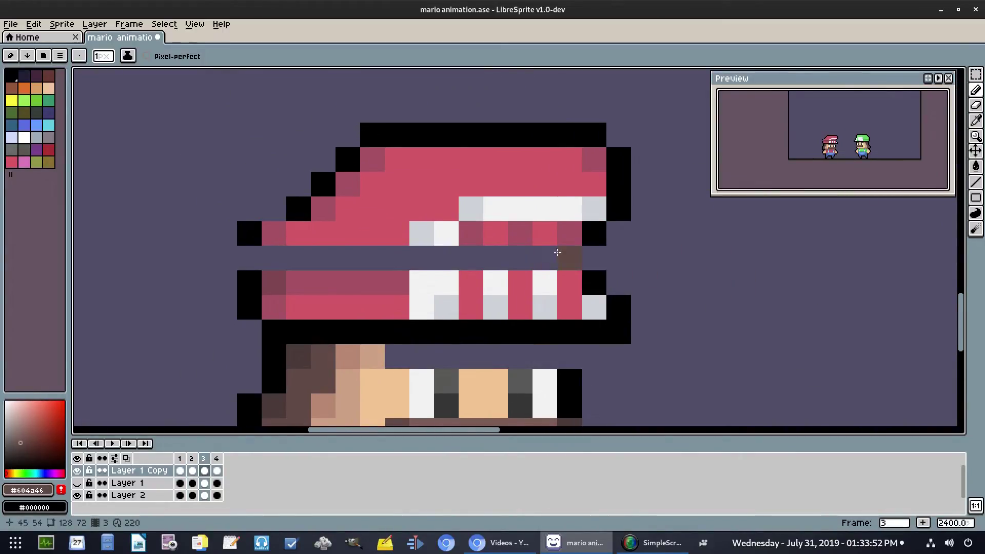
alt+click(546, 275)
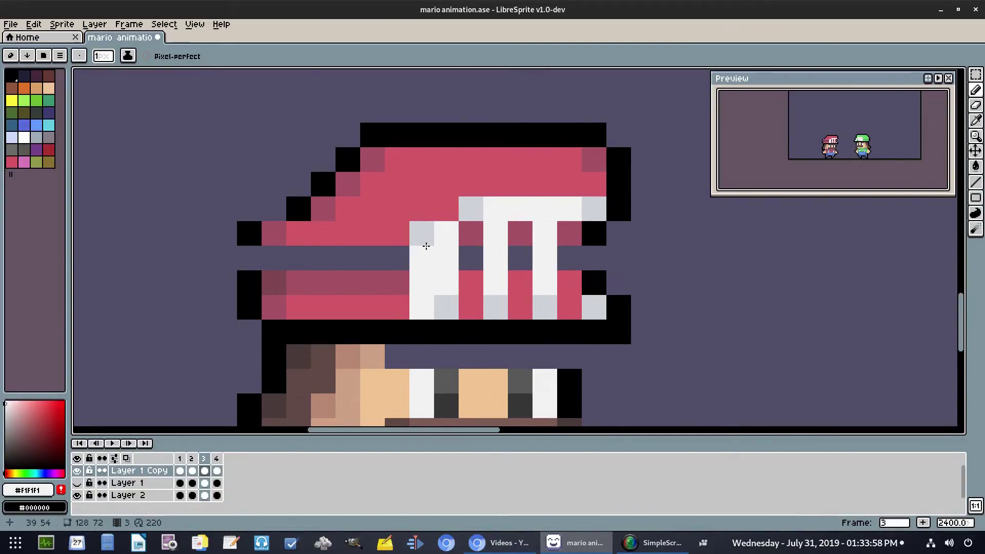
alt+click(426, 239)
alt+click(447, 256)
click(417, 268)
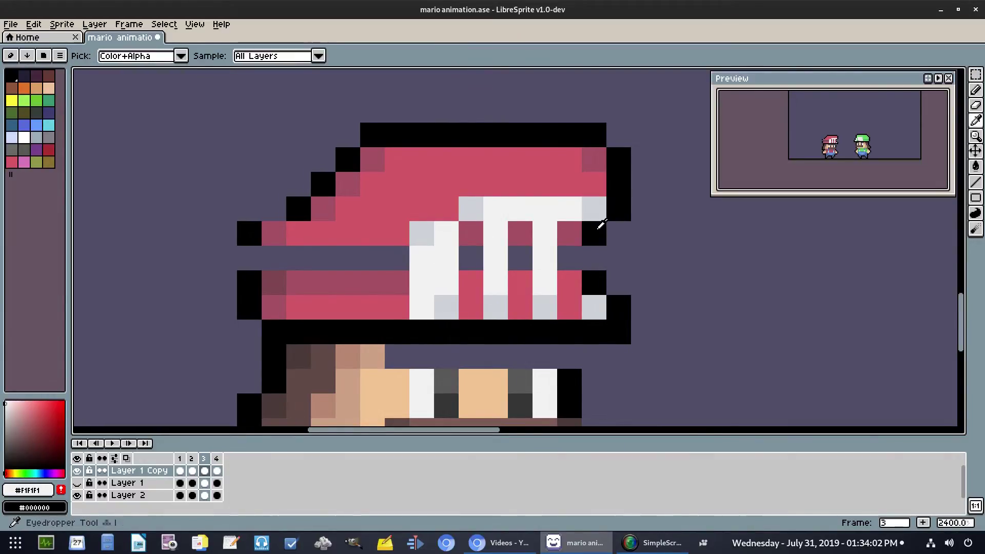
On frame 3, fill the rest of the cap's missing row with the sampled red and close its outline with black pixels
alt+click(595, 232)
click(598, 258)
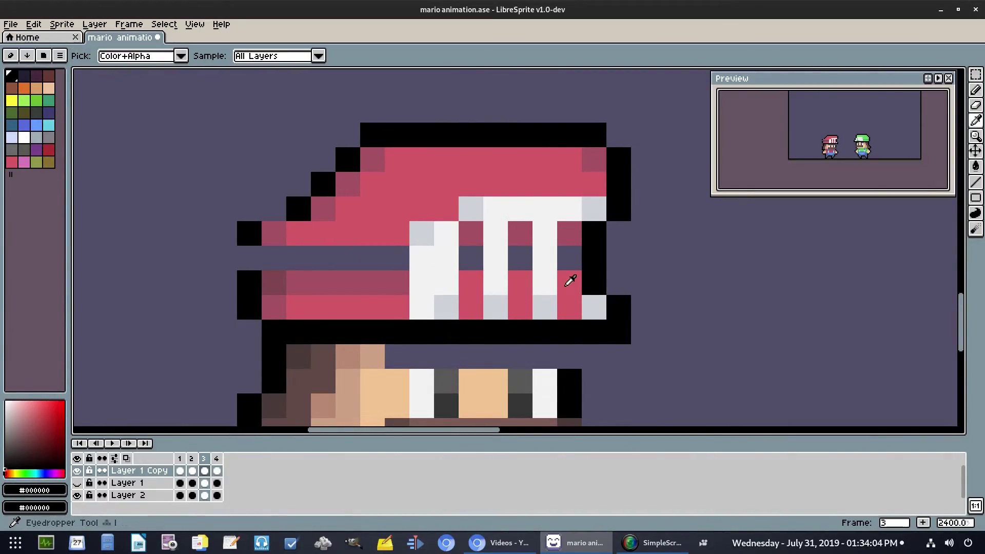
alt+click(571, 280)
click(571, 262)
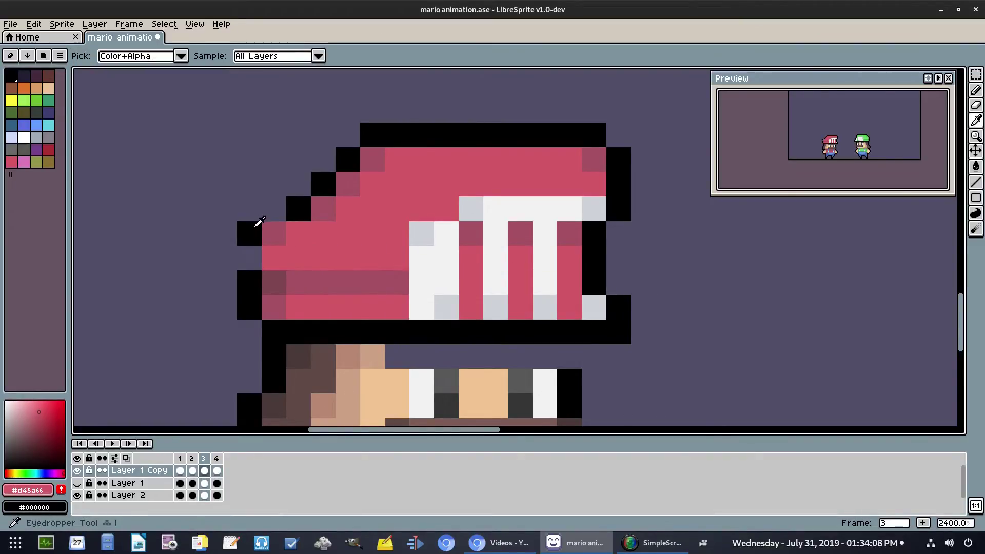
alt+click(255, 225)
scroll(443, 254, down, 5)
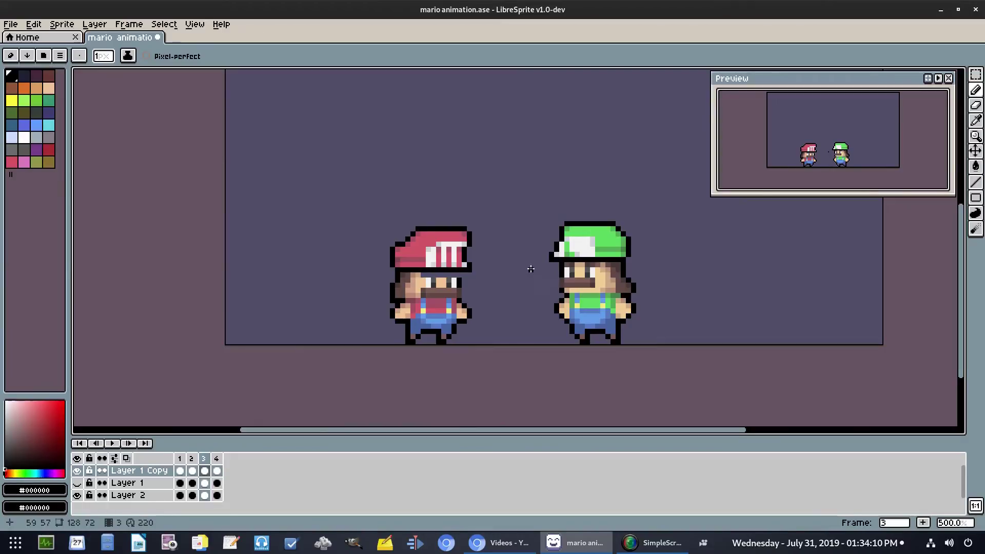
Compare Mario's cap on frames 3 and 4, and play the animation to review the cap movement before stopping playback
scroll(548, 244, up, 4)
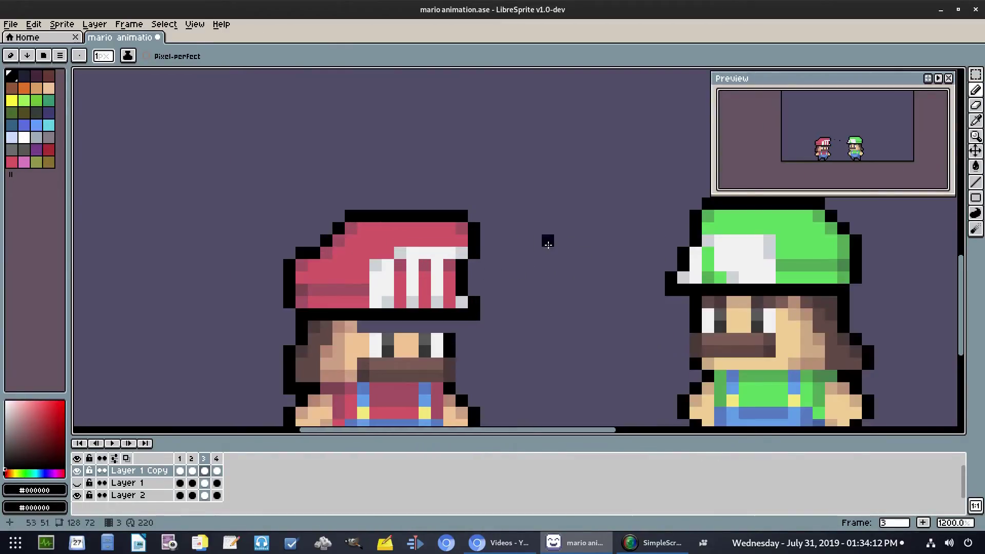
scroll(573, 270, down, 3)
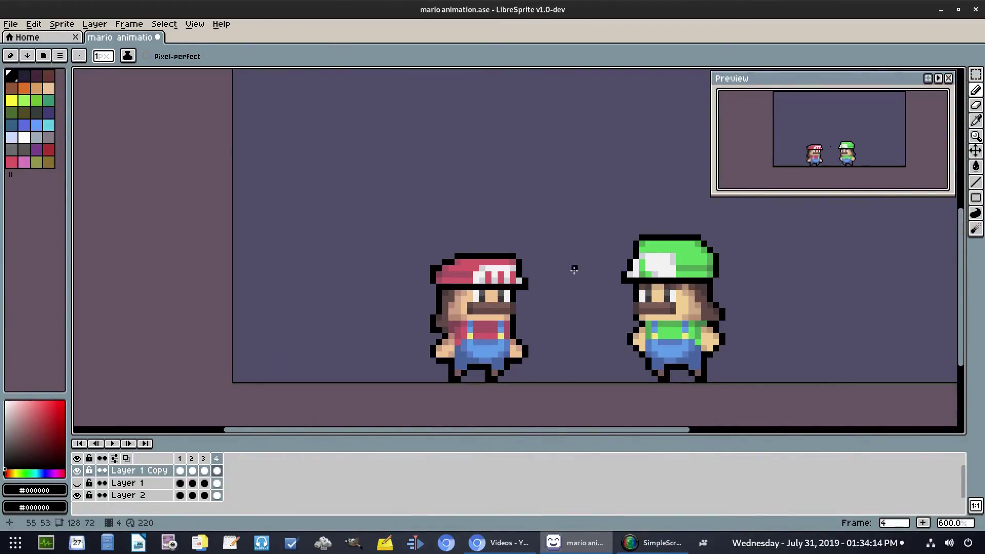
scroll(516, 209, up, 3)
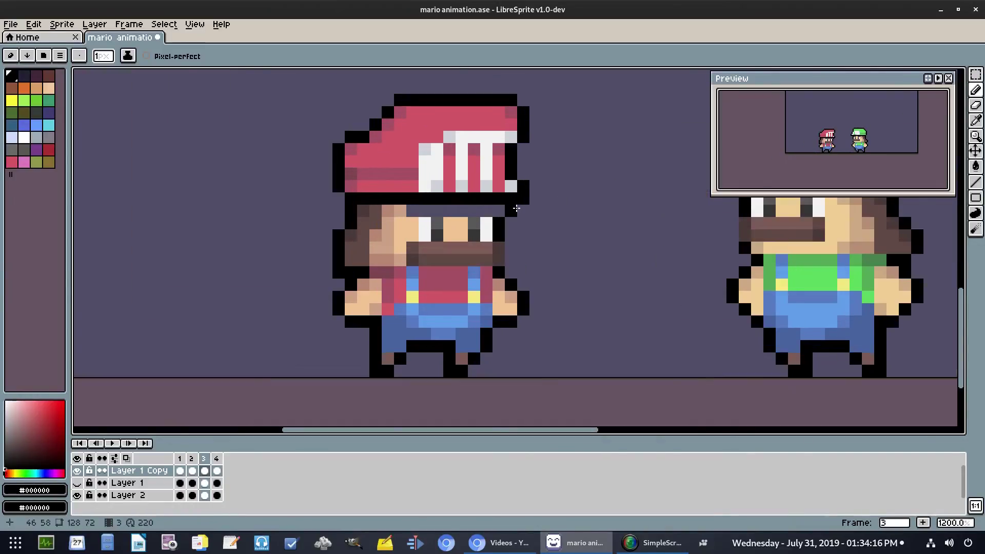
key(m)
scroll(390, 221, down, 3)
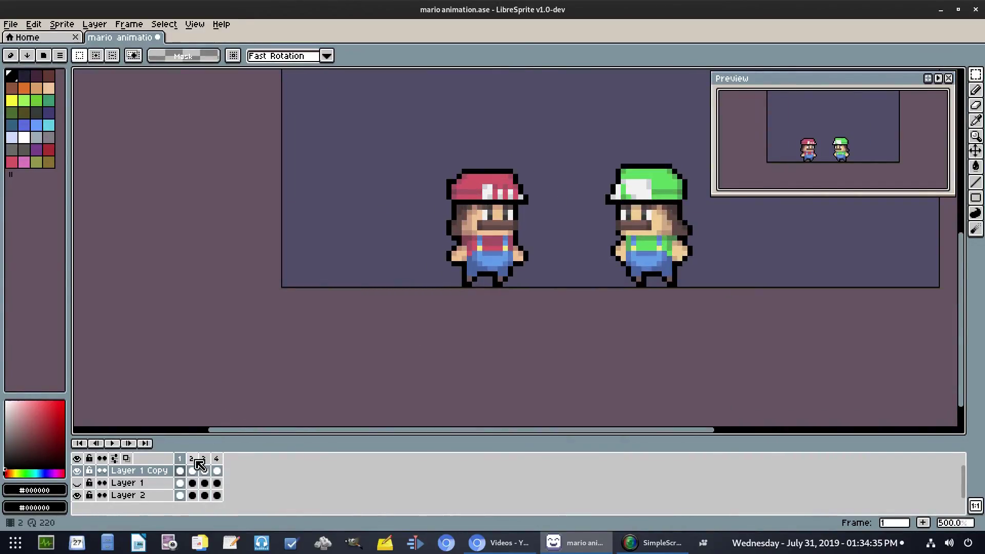
click(111, 444)
scroll(197, 284, down, 1)
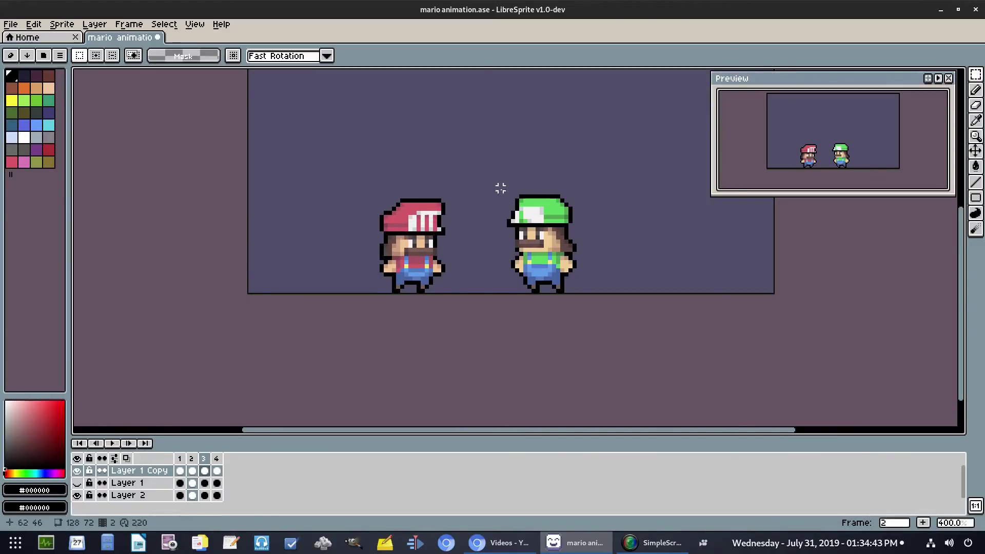
key(Return)
scroll(417, 222, up, 1)
scroll(417, 221, up, 4)
drag(284, 156, 548, 209)
click(163, 24)
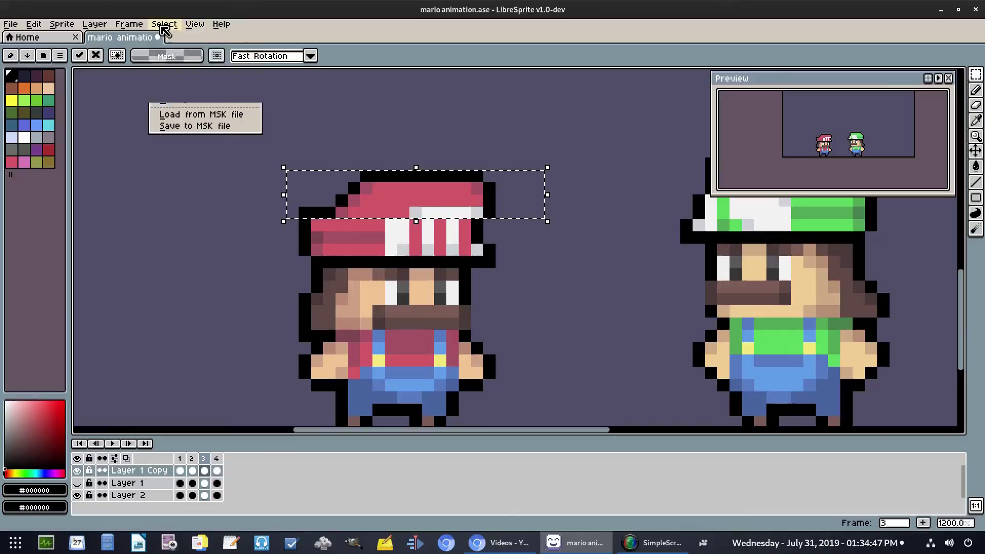
click(176, 70)
key(r)
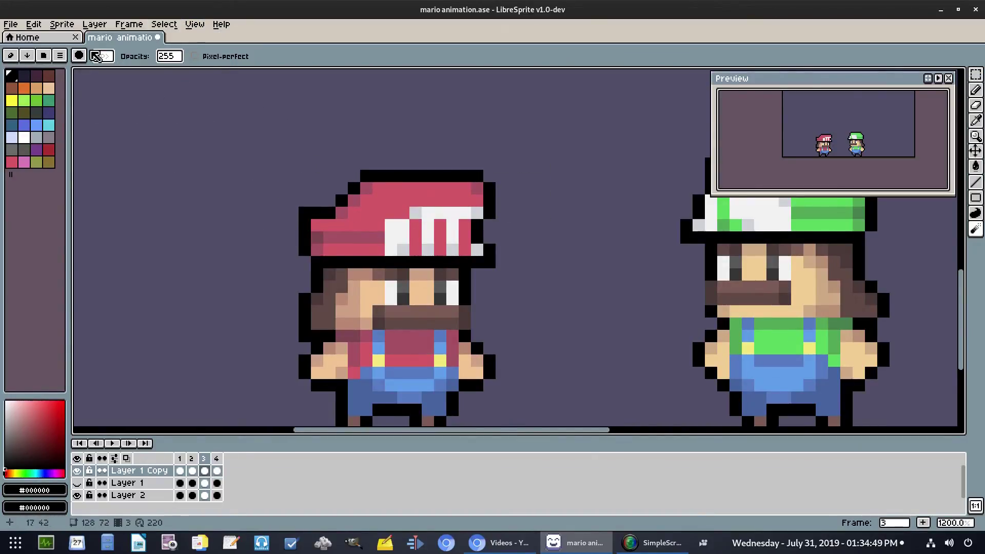
key(e)
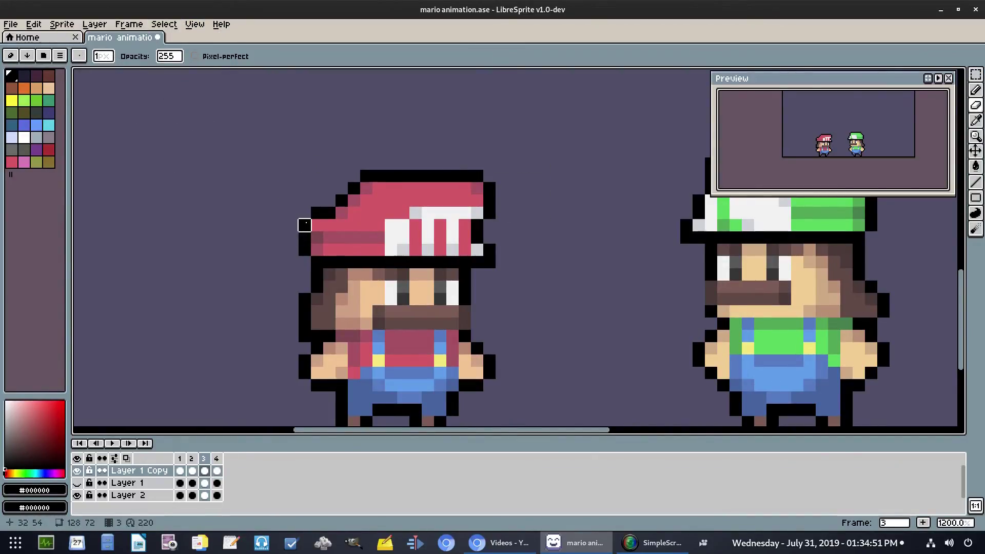
Play the animation again to inspect the raised cap on frame 3 at several zoom levels, and stop playback
scroll(598, 224, down, 5)
key(Right)
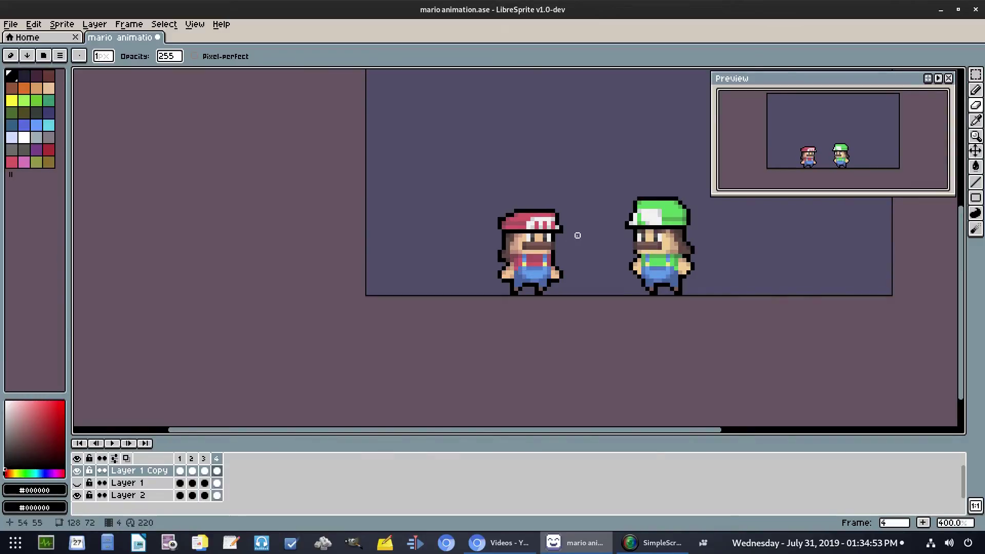
click(114, 444)
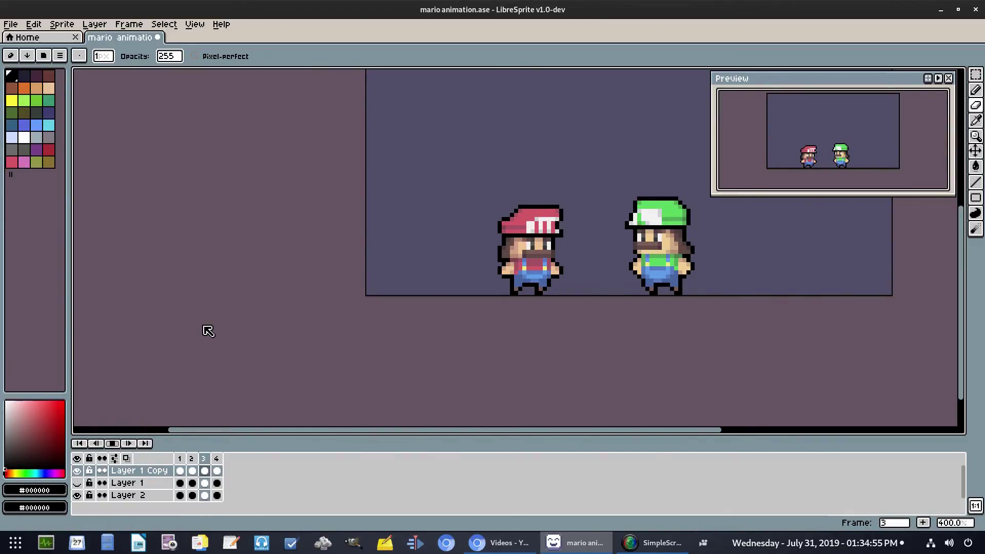
scroll(547, 260, up, 5)
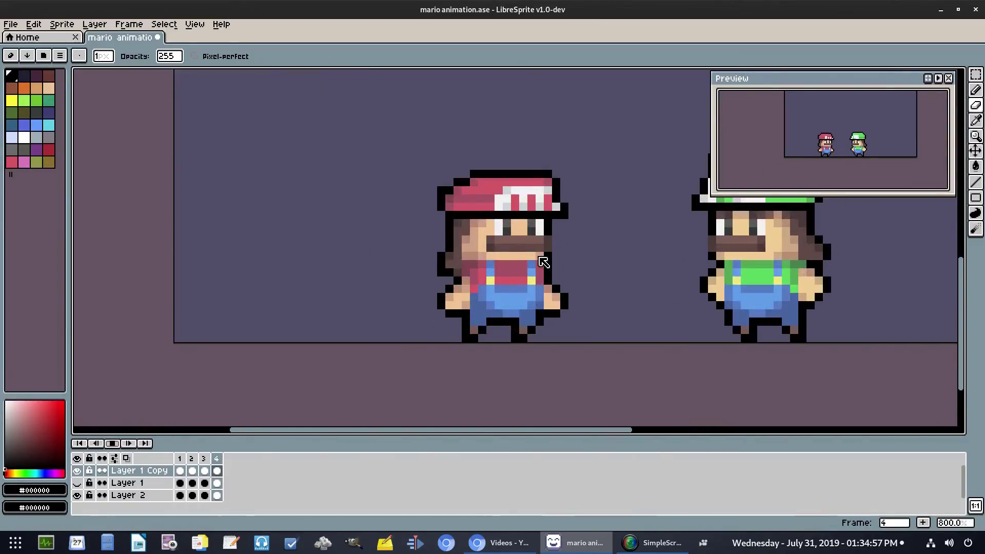
click(118, 443)
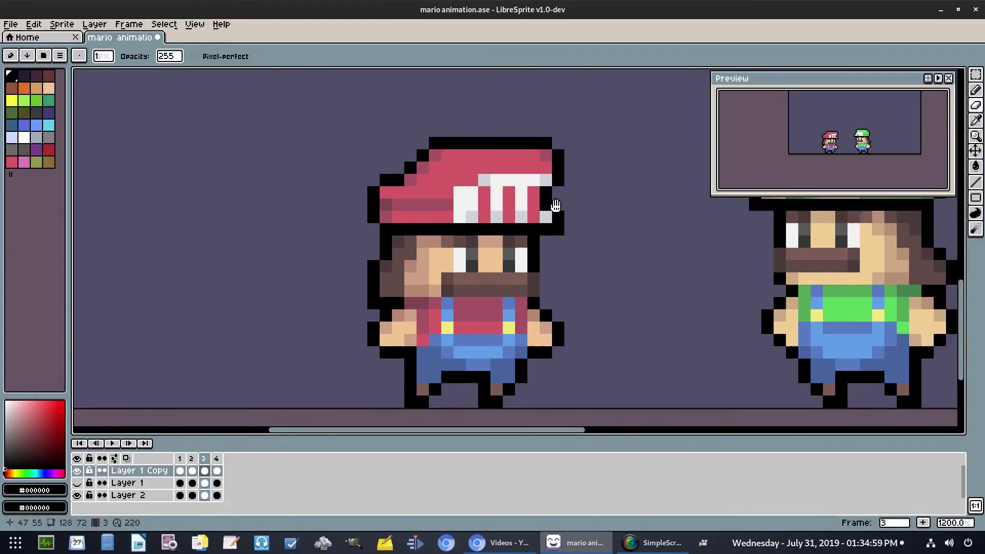
On frame 3, select the small area at the front of the cap beside the emblem
key(m)
mouse_move(564, 203)
mouse_down()
mouse_move(513, 158)
mouse_move(514, 187)
mouse_up()
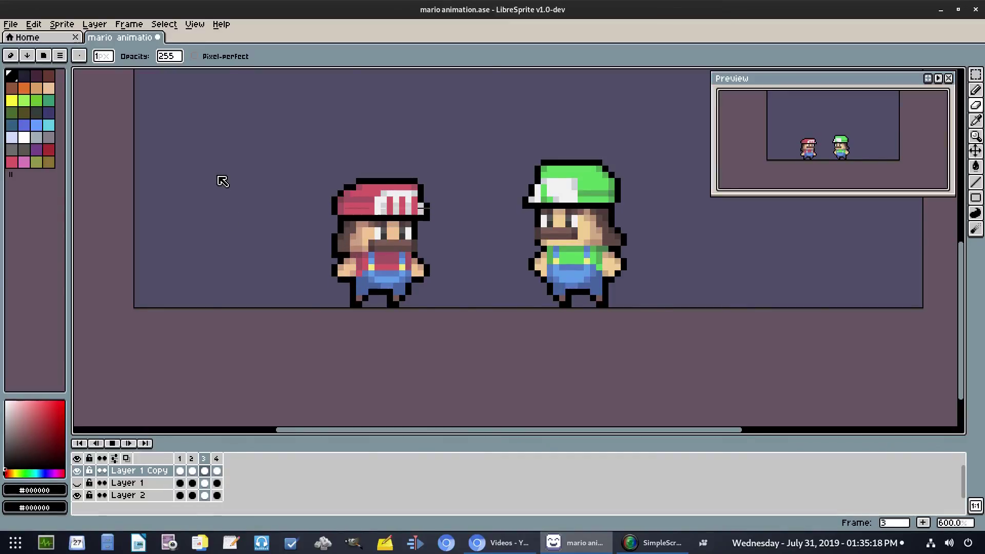
Stop playback and, on frame 1, paint the top row of the cap's emblem with the sampled white #f1f1f1
click(119, 444)
scroll(405, 158, up, 3)
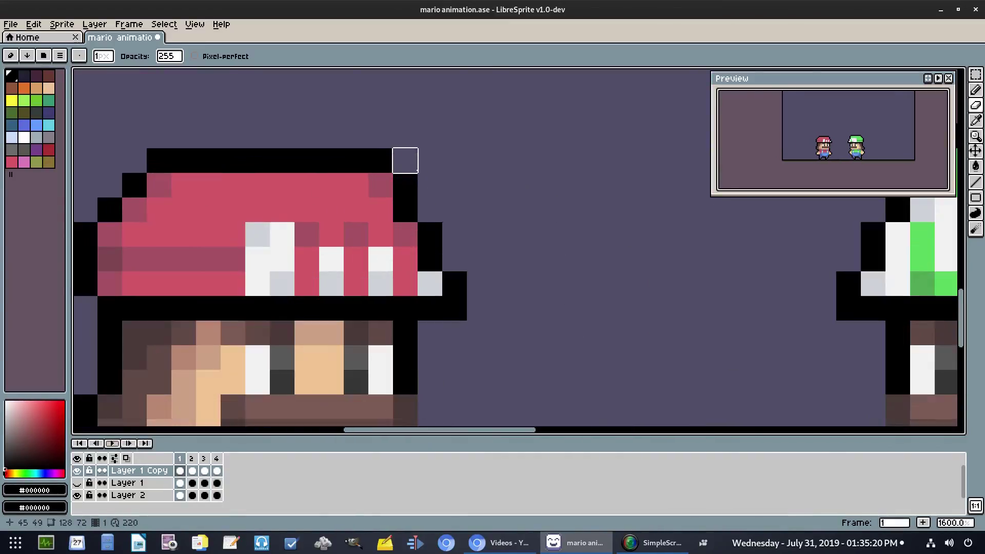
key(i)
click(398, 209)
key(b)
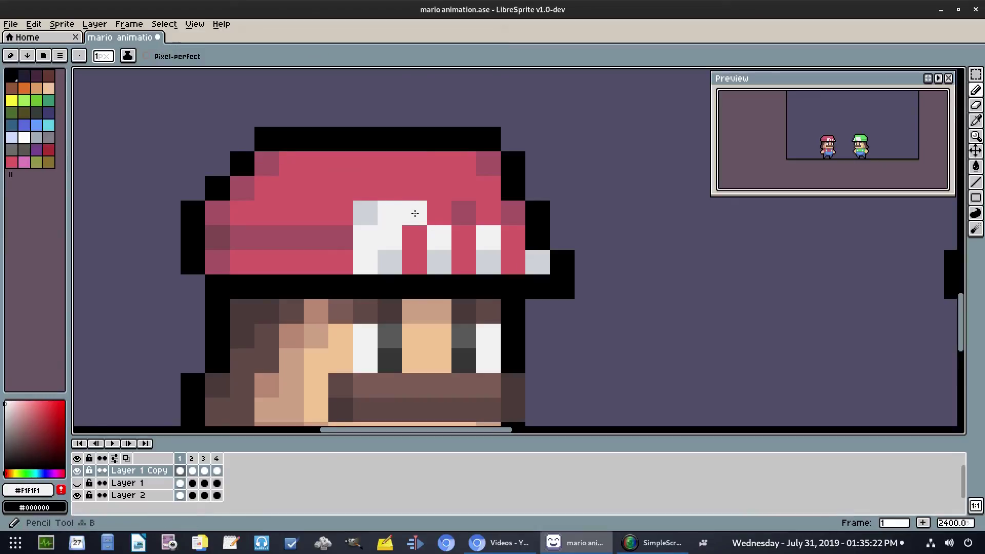
drag(414, 213, 509, 213)
key(i)
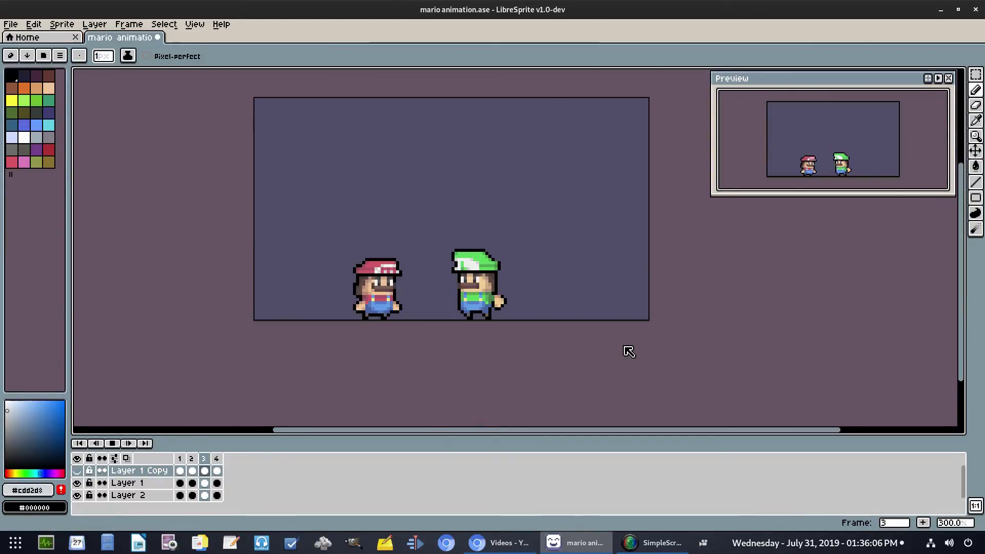